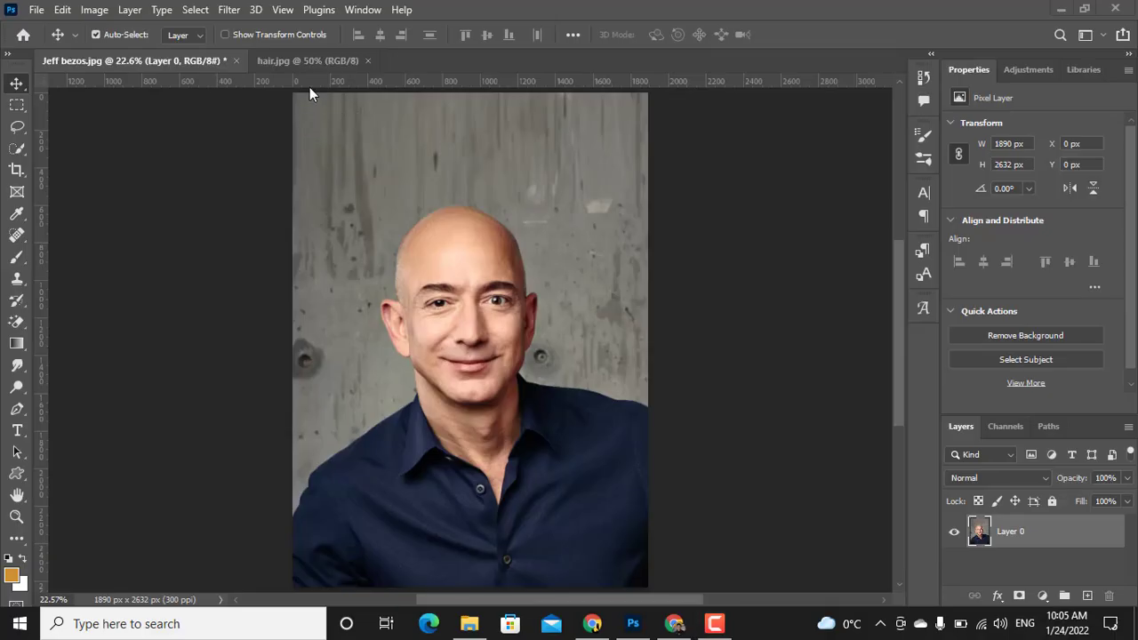
Step: Lasso the brown hairstyle, mask its layer to it, and drag it onto the Jeff Bezos tab
click(301, 64)
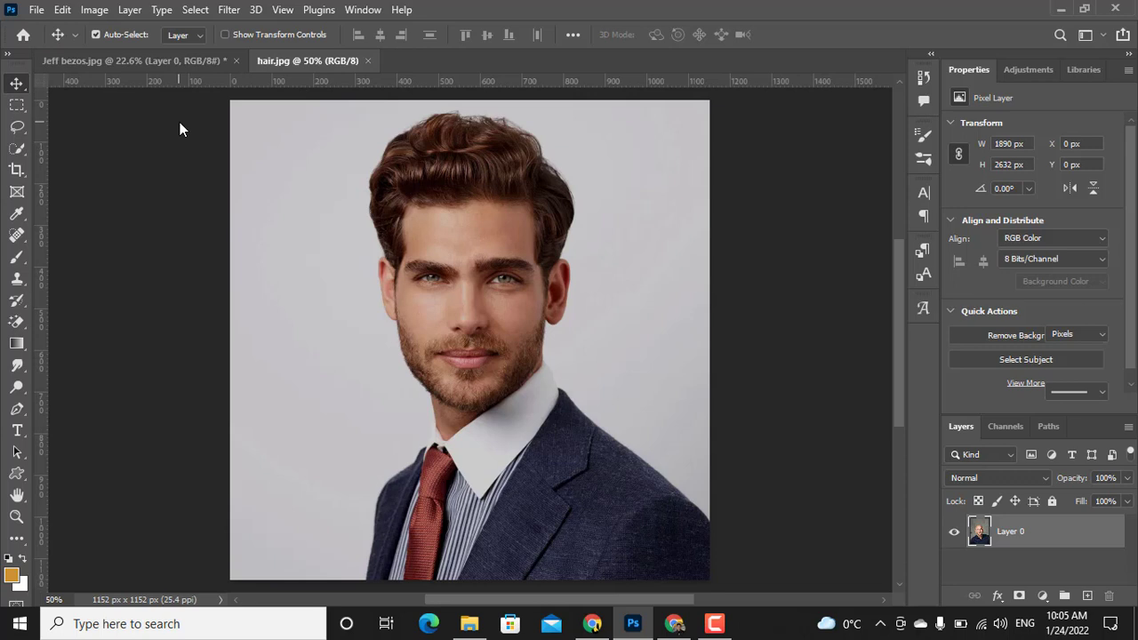
click(17, 127)
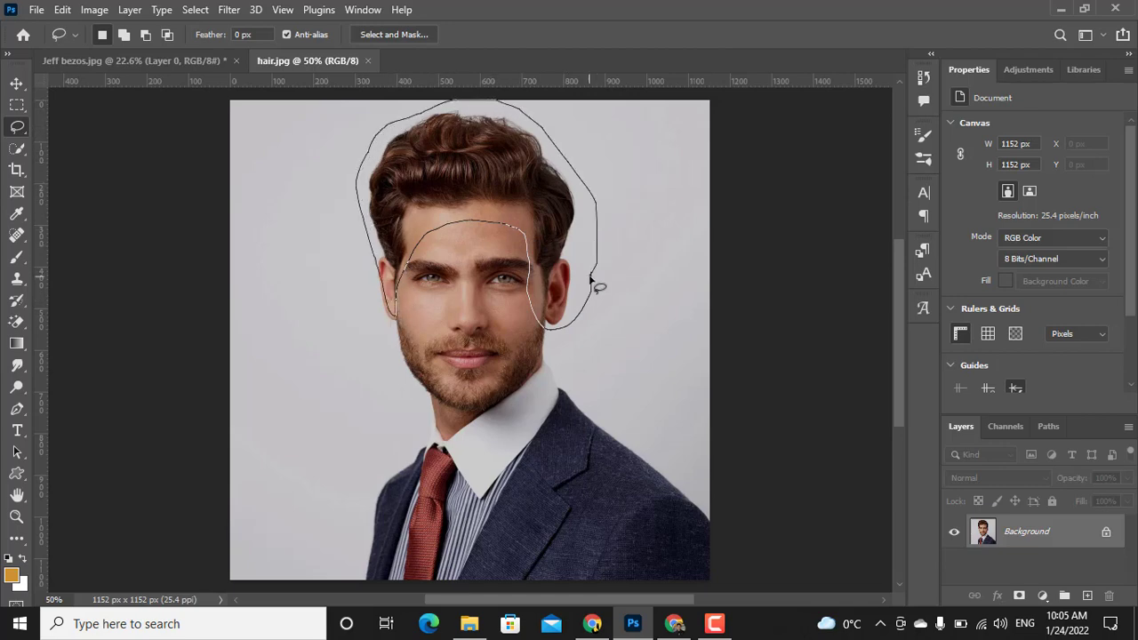
drag(591, 281, 591, 281)
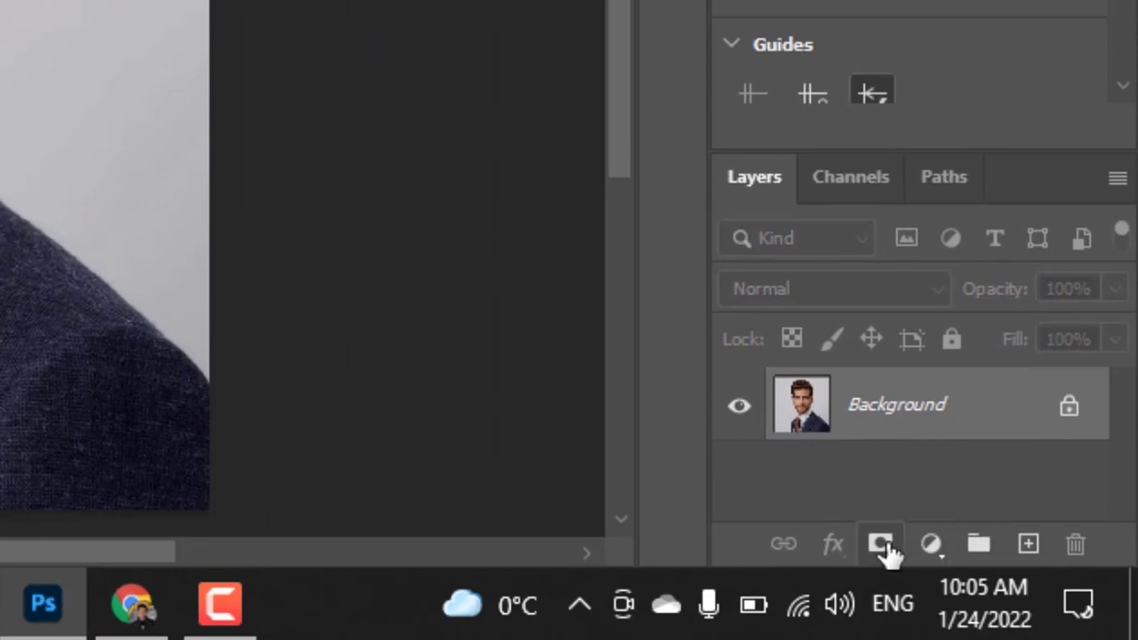
click(887, 546)
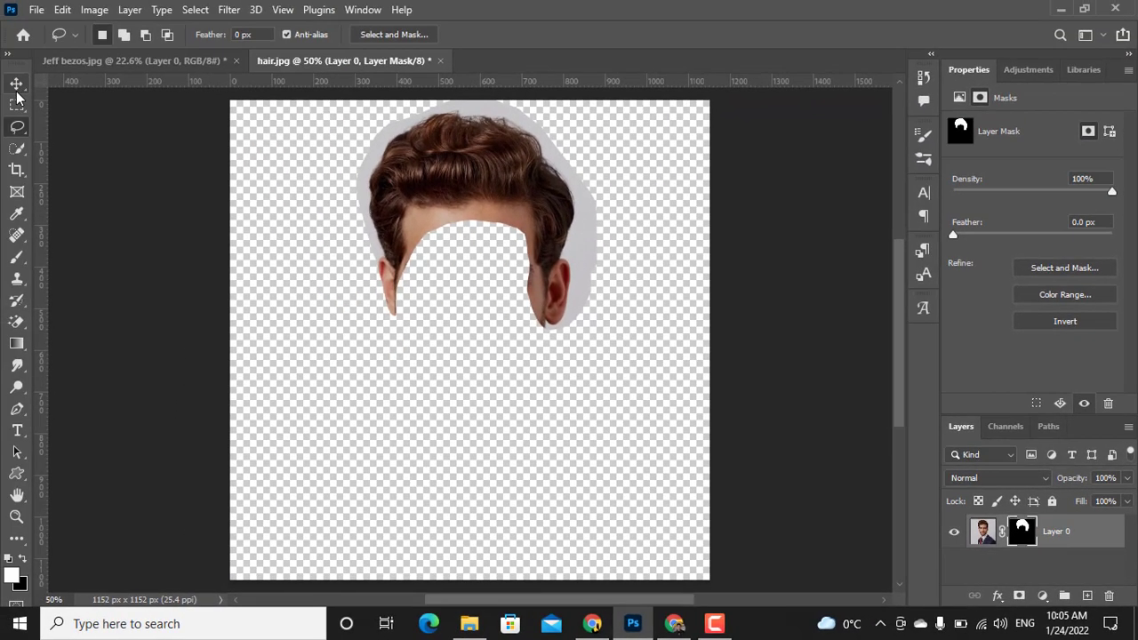
click(16, 87)
drag(419, 165, 392, 248)
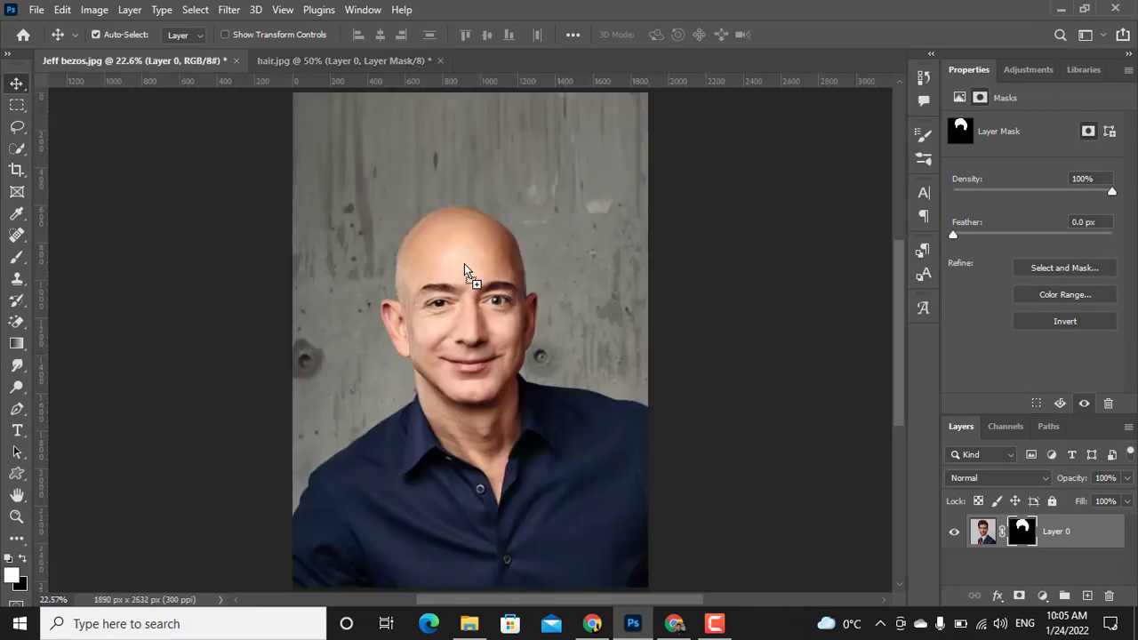
Step: Drop the hair onto the Bezos photo, scale it to about 183% and move it onto the head
drag(465, 271, 465, 267)
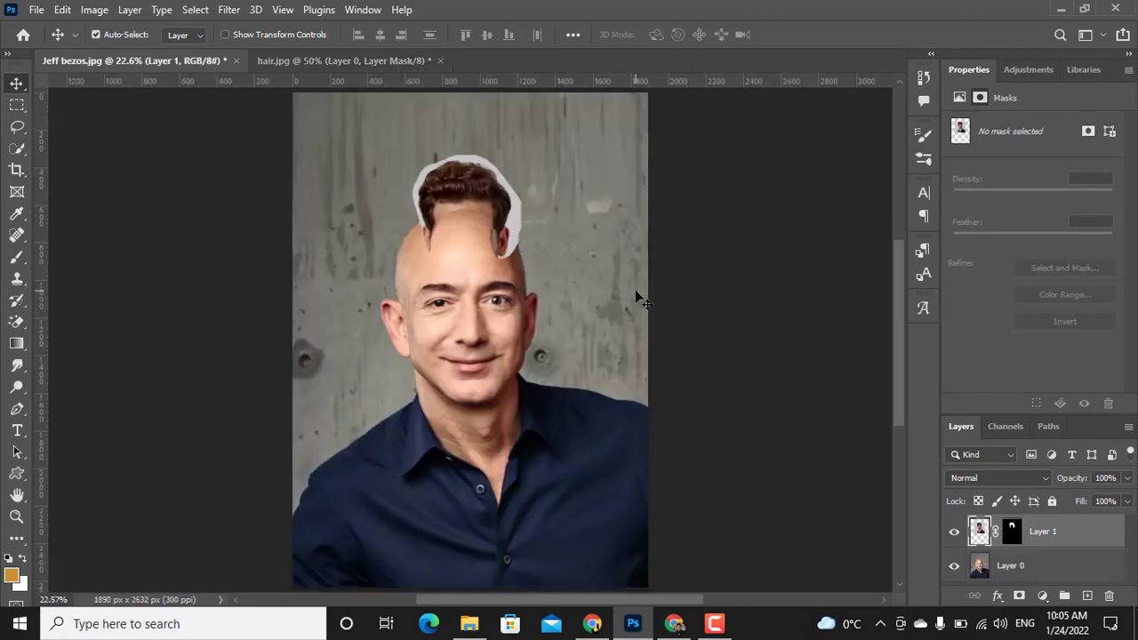
key(ctrl+t)
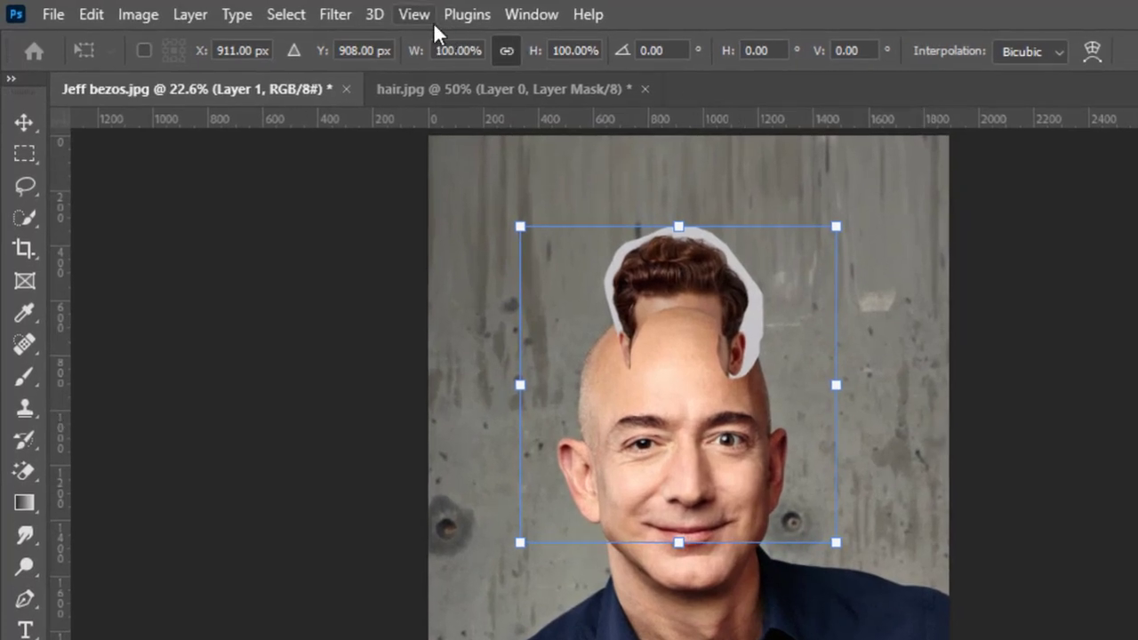
drag(423, 55, 524, 45)
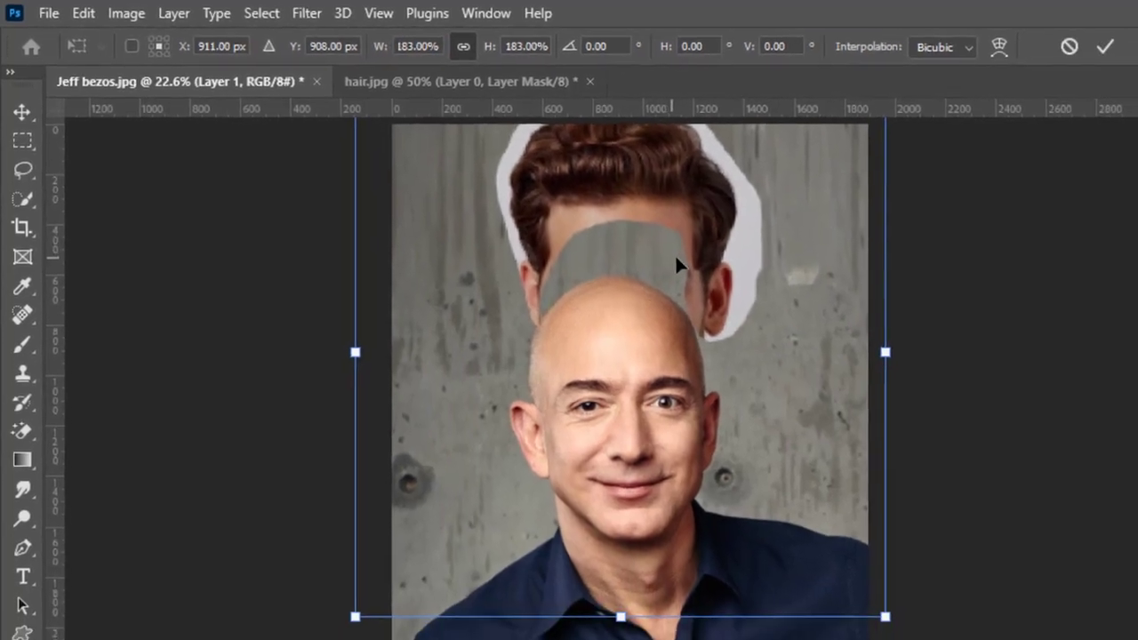
mouse_move(676, 264)
mouse_down()
mouse_move(522, 267)
mouse_move(519, 288)
mouse_up()
key(ctrl+plus)
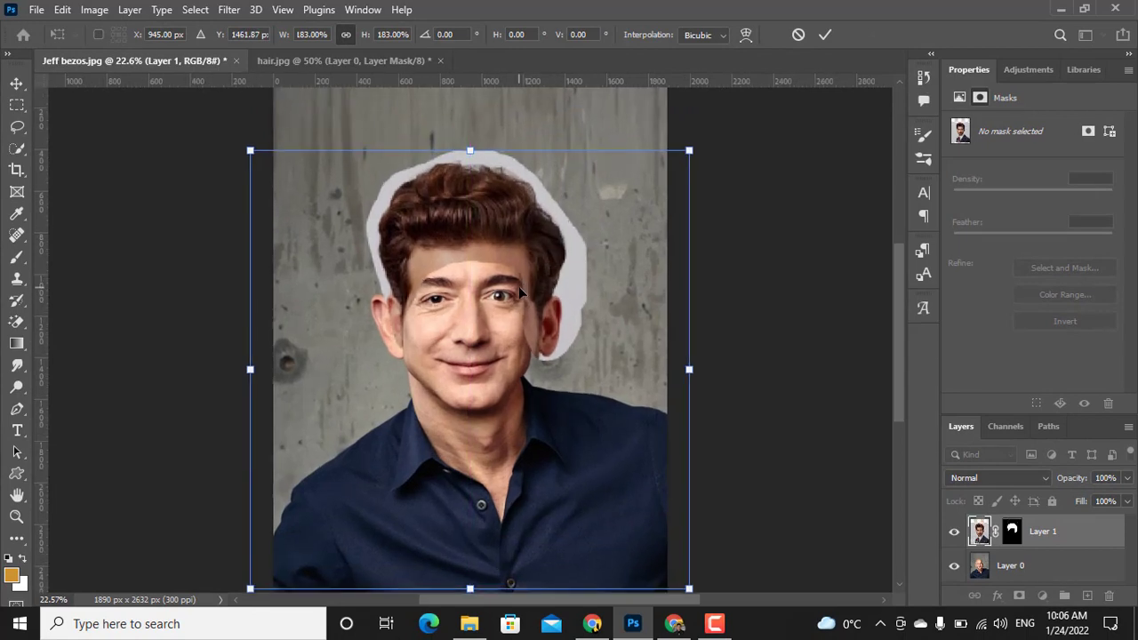
key(ctrl+plus)
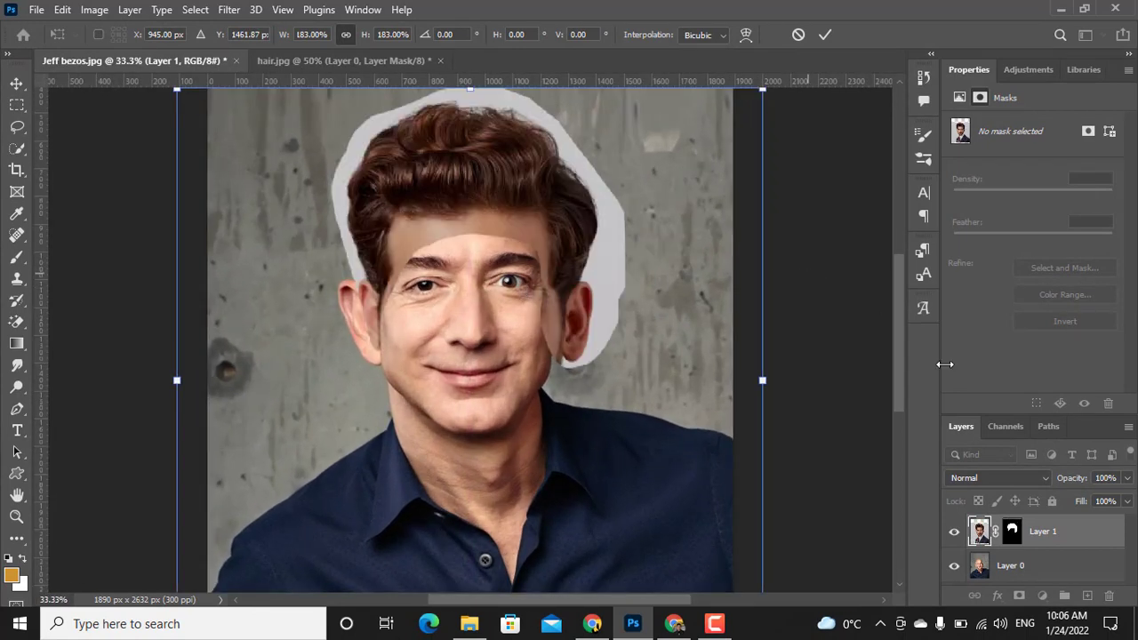
Step: Set the hair layer to 61% opacity and reshape its left and right sides to fit
drag(1066, 478, 1031, 476)
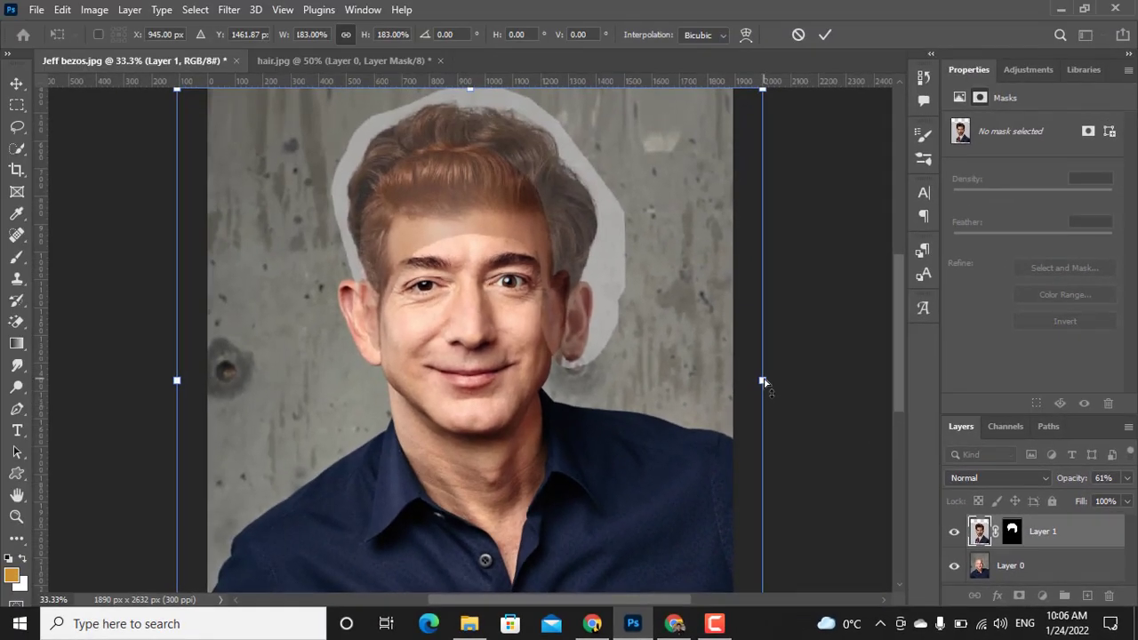
drag(763, 383, 732, 365)
drag(177, 381, 161, 389)
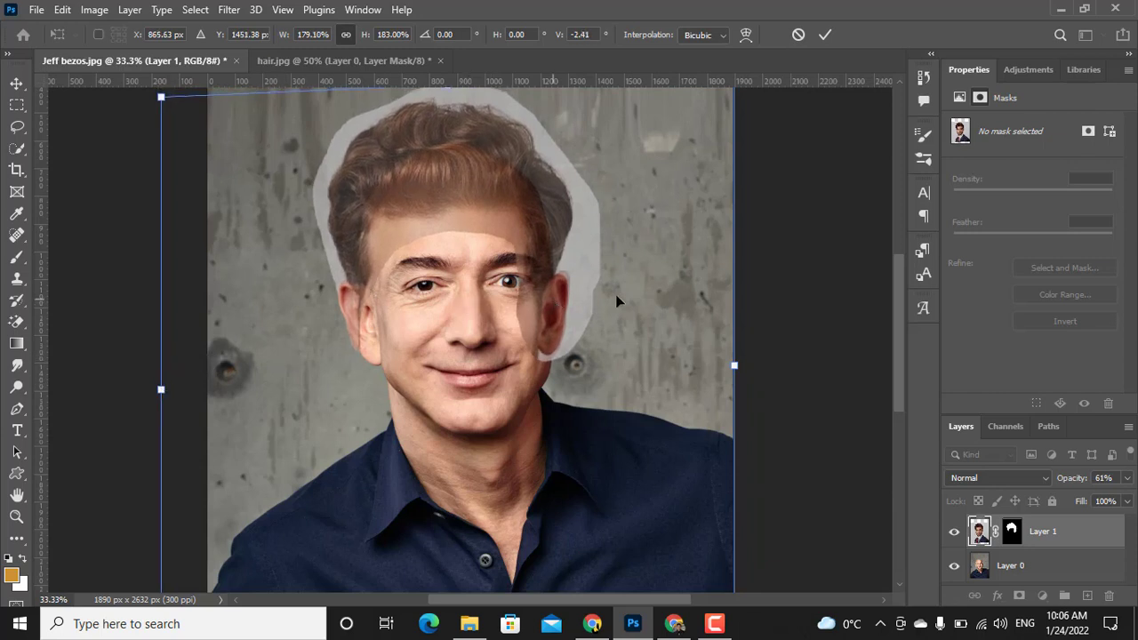
Step: Commit the scale, then warp the hair with a crosswise grid to follow the head's curve
key(Return)
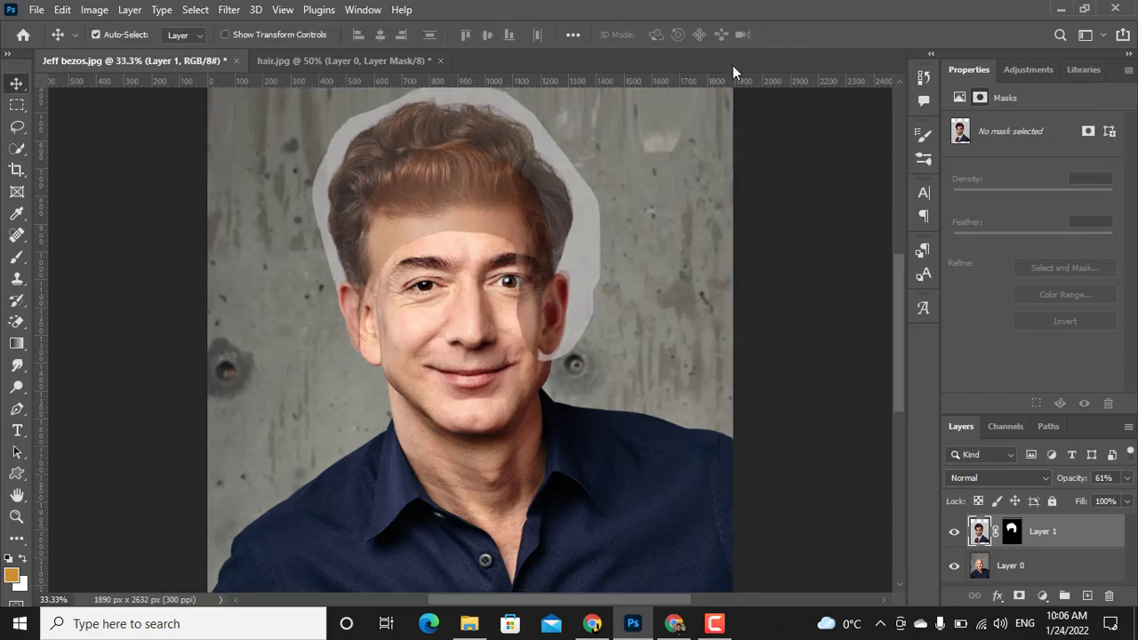
key(ctrl+t)
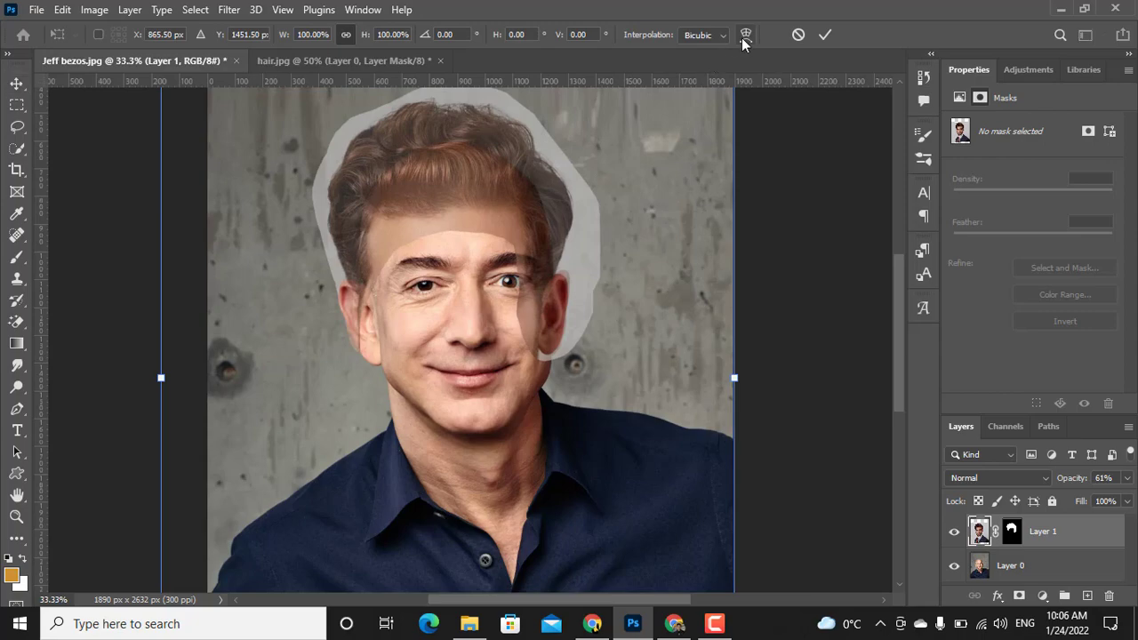
click(745, 35)
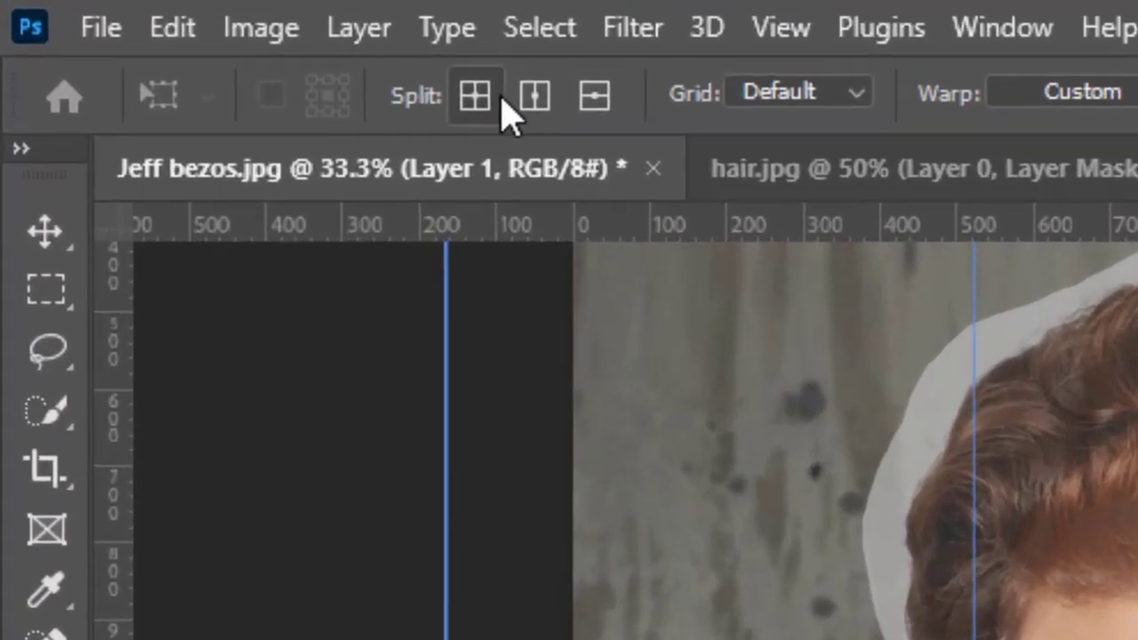
click(498, 96)
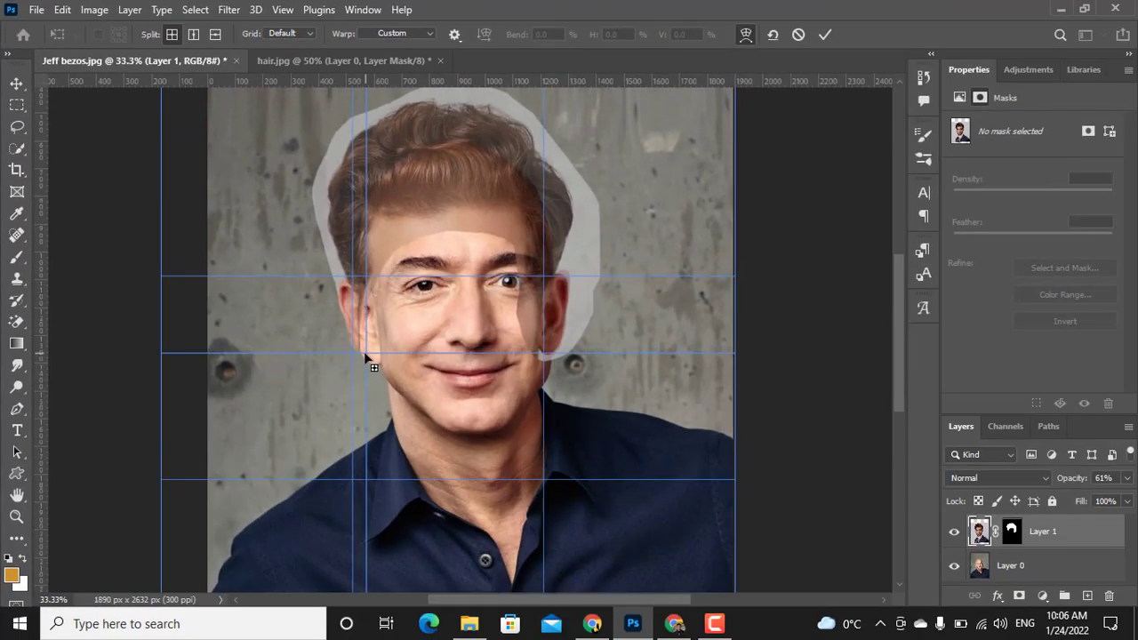
click(361, 354)
drag(361, 353, 377, 348)
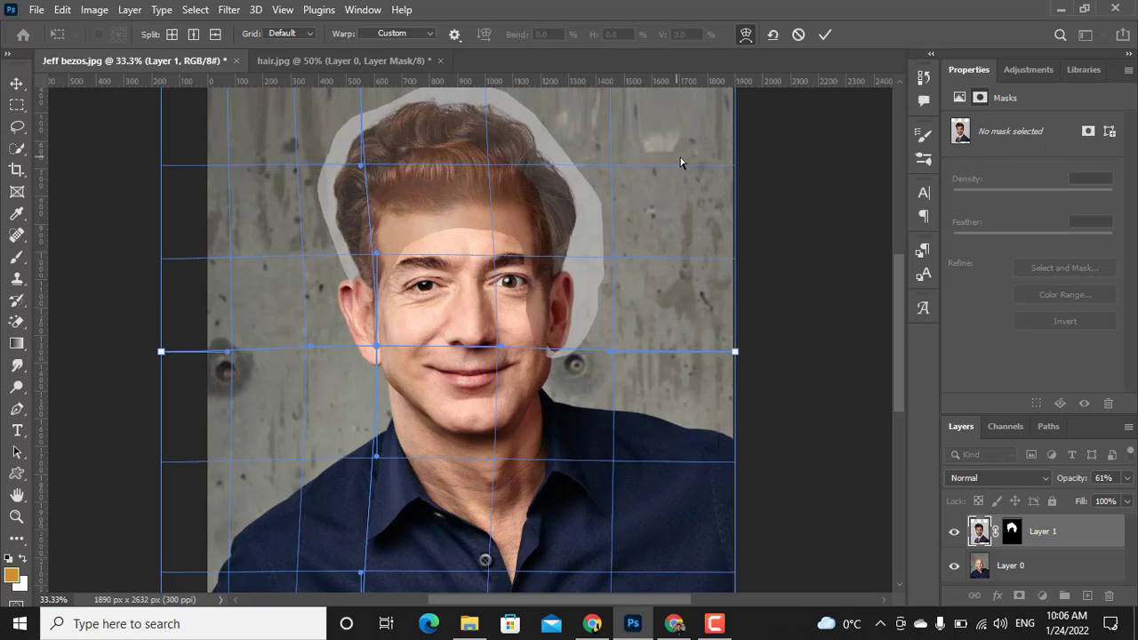
click(824, 35)
text(100)
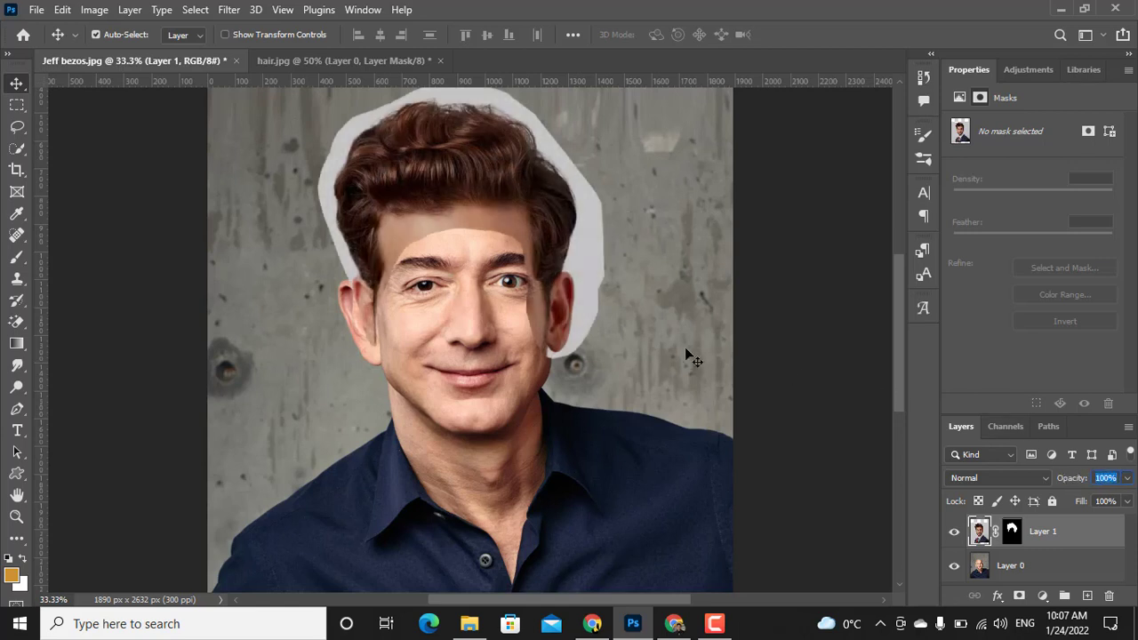
Step: Fine-tune the hair's position by nudging it right and back left with the arrow keys
key(Right)
key(Right)
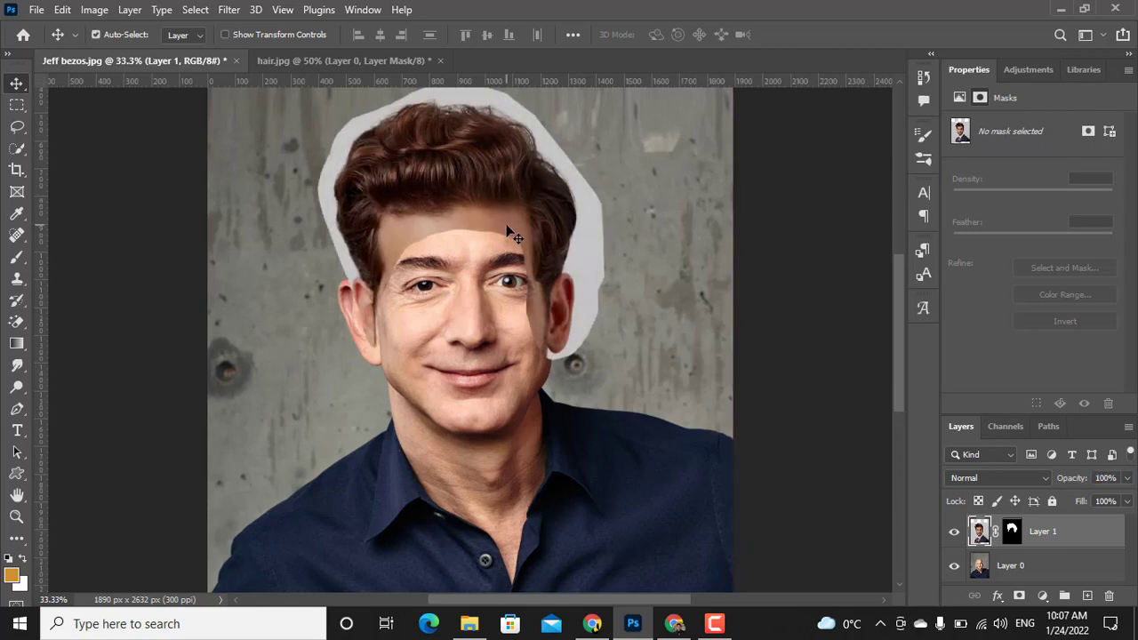
key(Right)
key(Right)
key(Right)
key(Right)
key(Left)
key(Left)
key(Left)
key(Left)
key(Left)
key(Left)
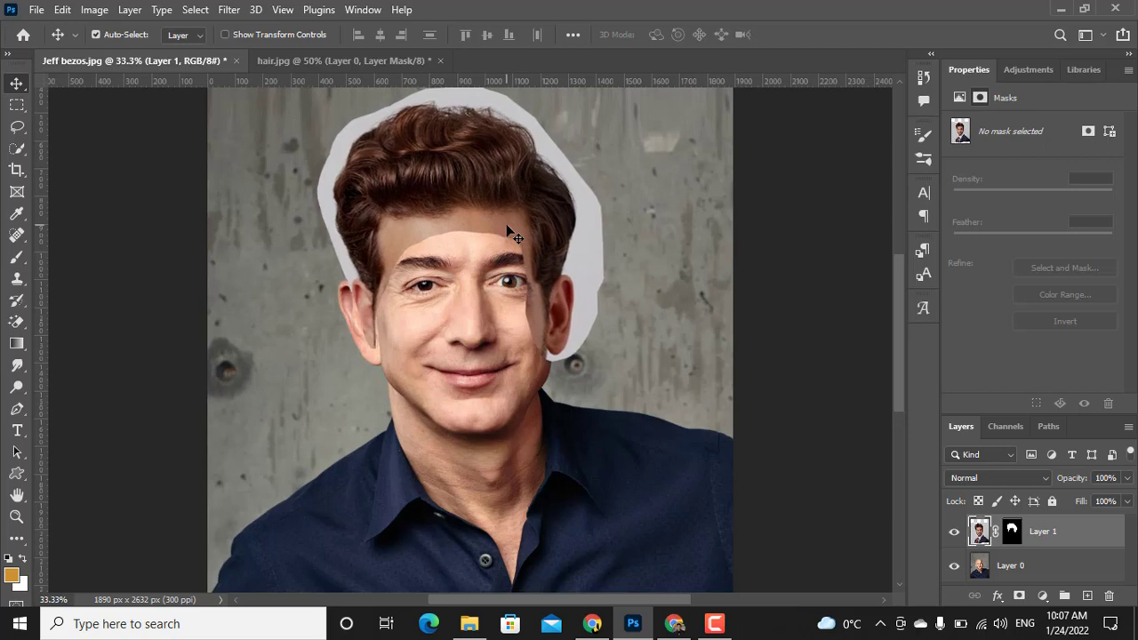
key(Left)
key(Left)
key(Left)
key(Left)
key(Left)
key(Left)
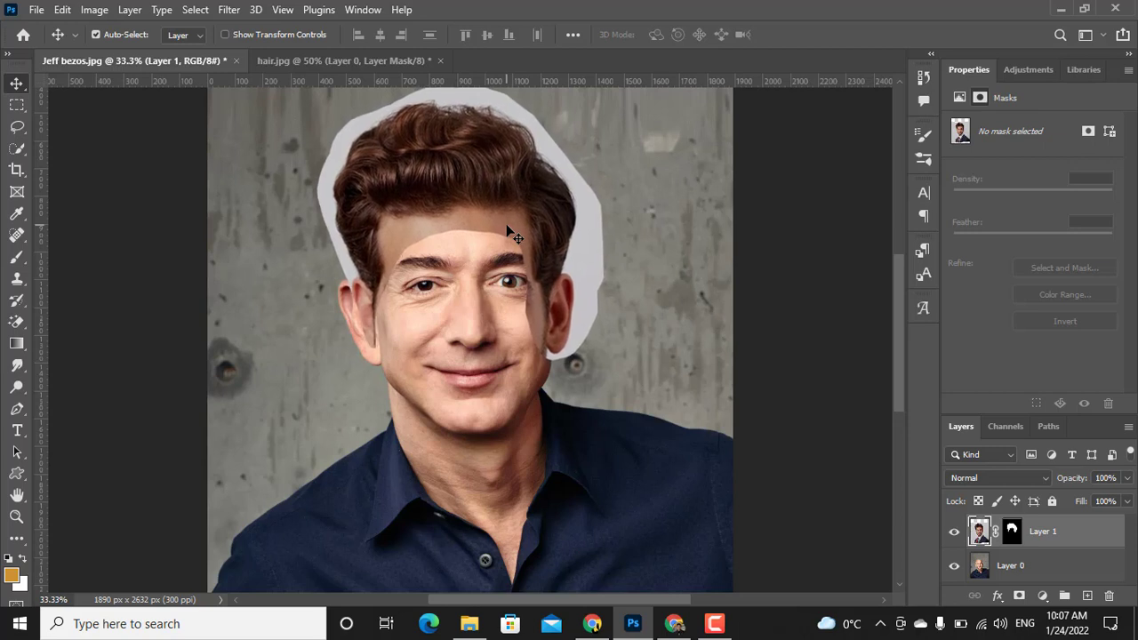
Step: Target Layer 1's mask and set up a soft 200 px Brush at 100% opacity
click(1002, 531)
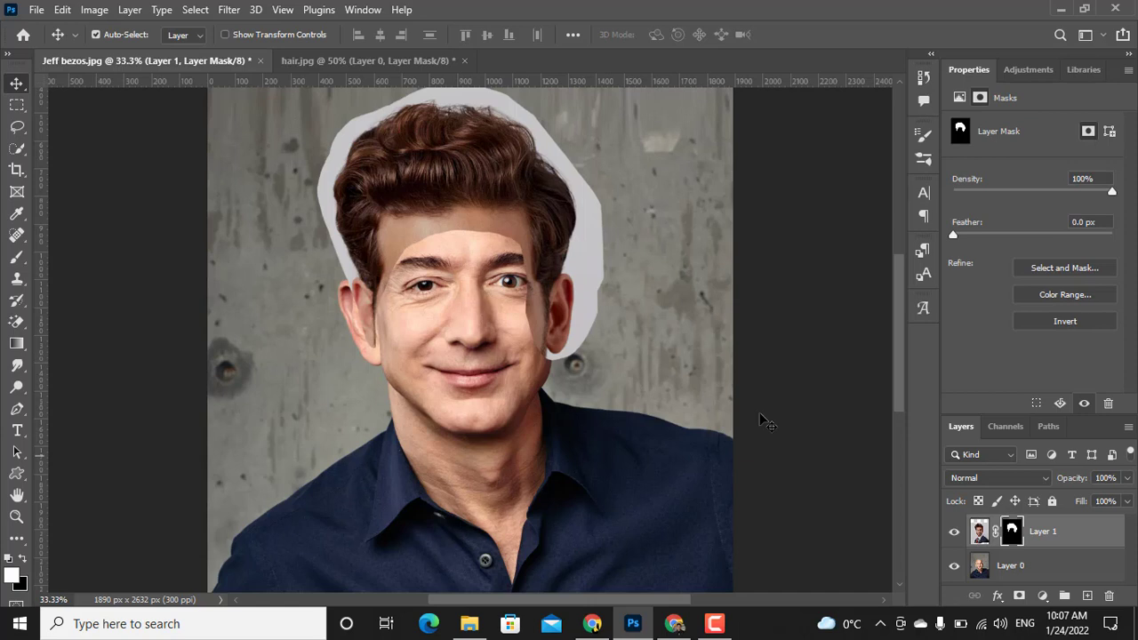
key(b)
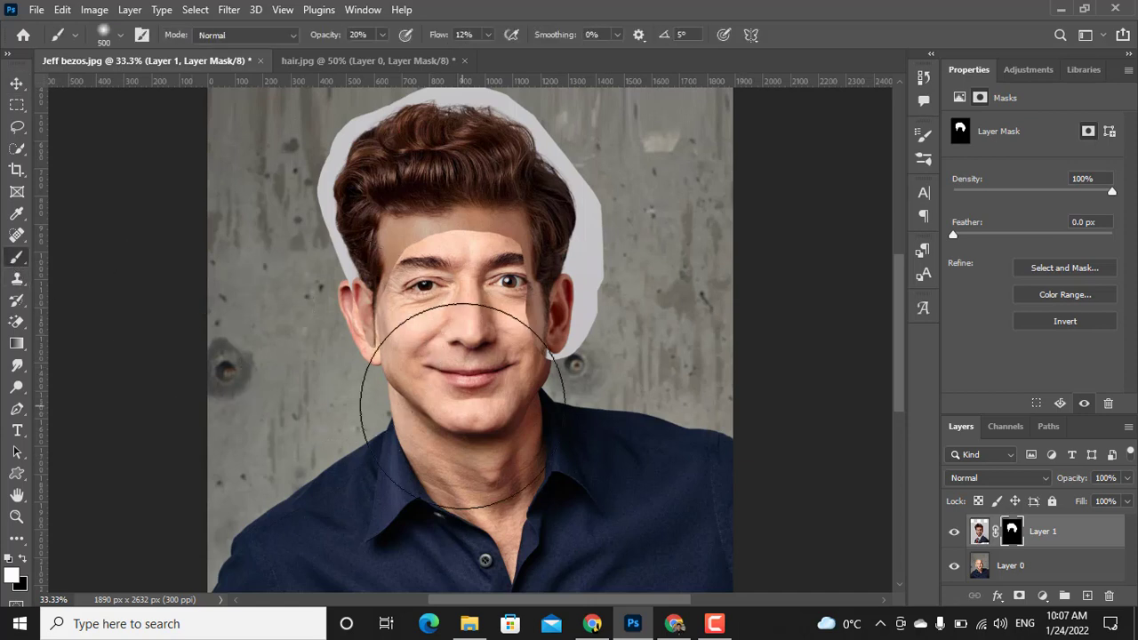
drag(327, 36, 435, 55)
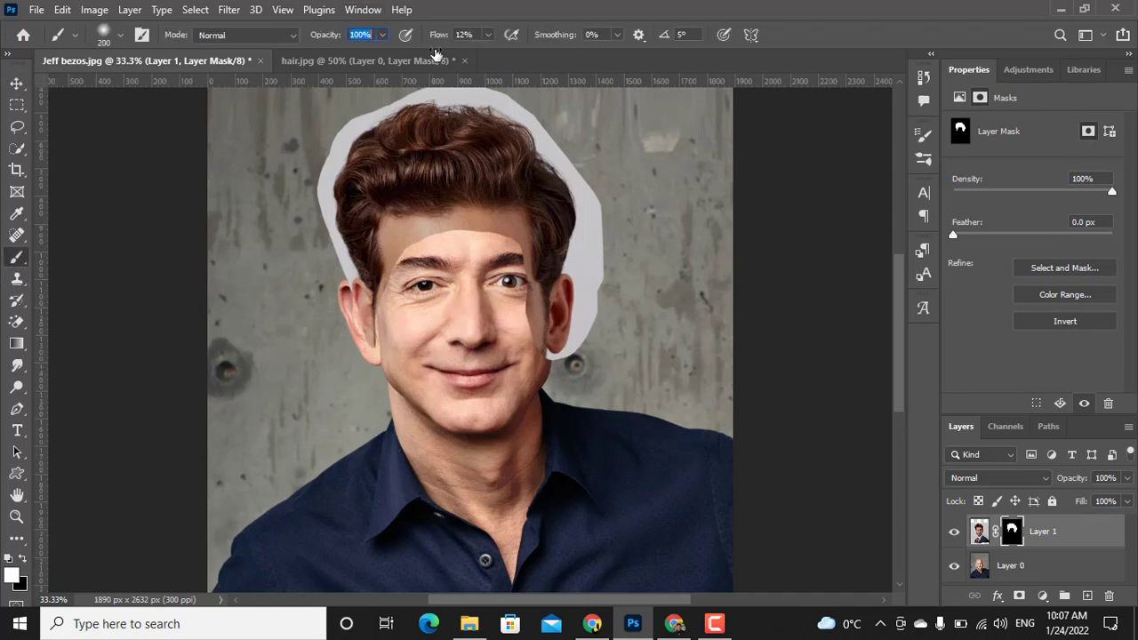
right_click(518, 306)
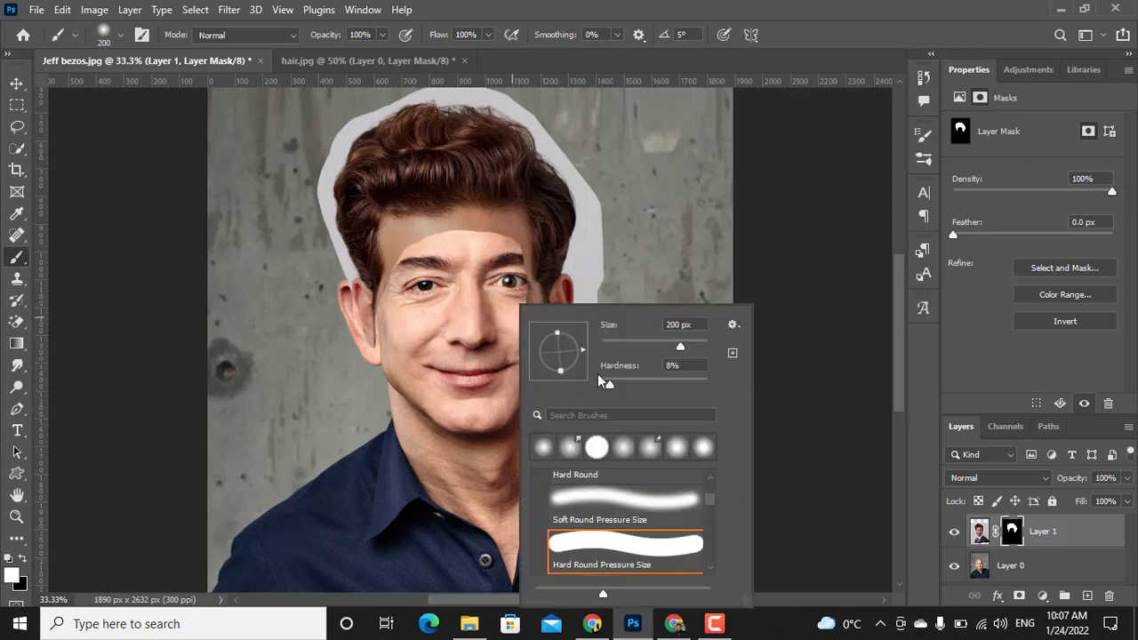
key(Return)
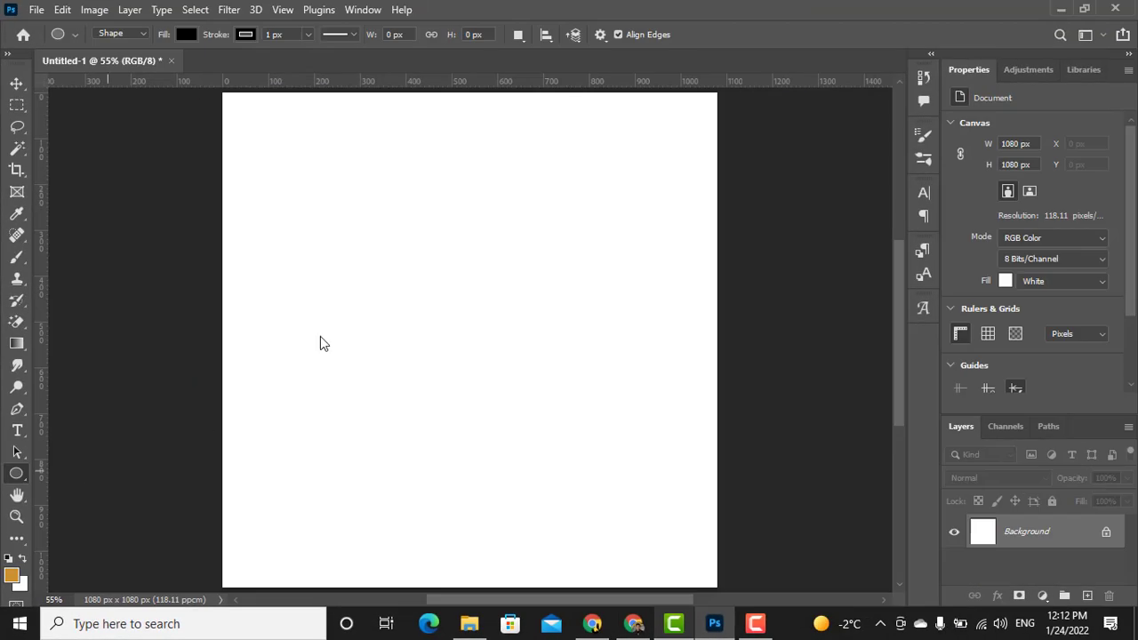
Step: Draw a black practice circle on the blank canvas and add a layer mask to it
drag(444, 347, 652, 513)
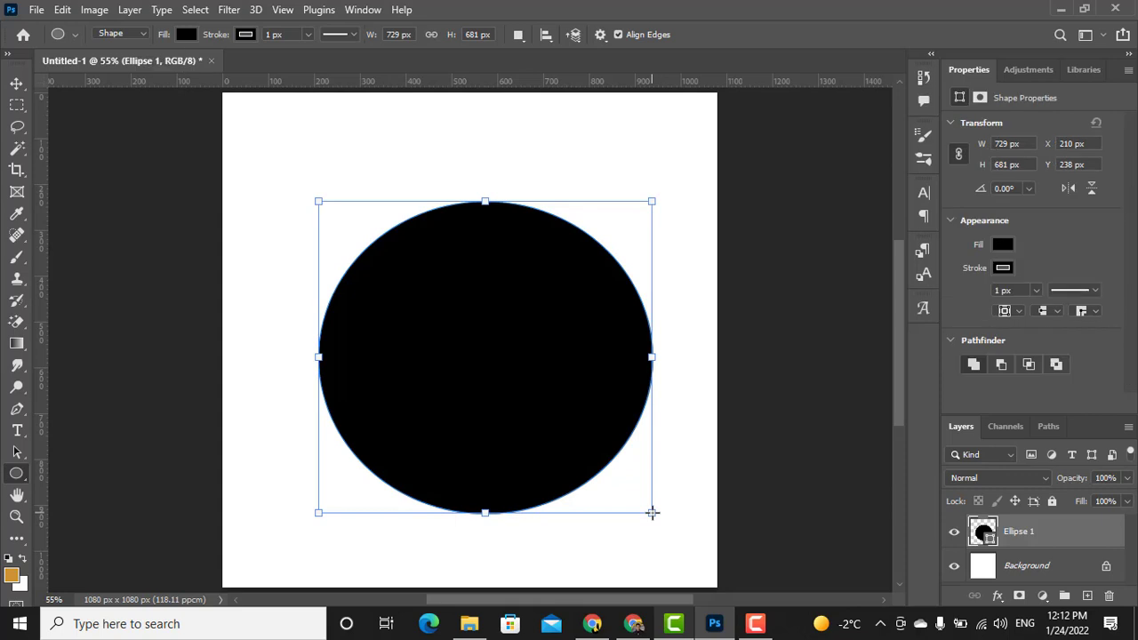
key(Return)
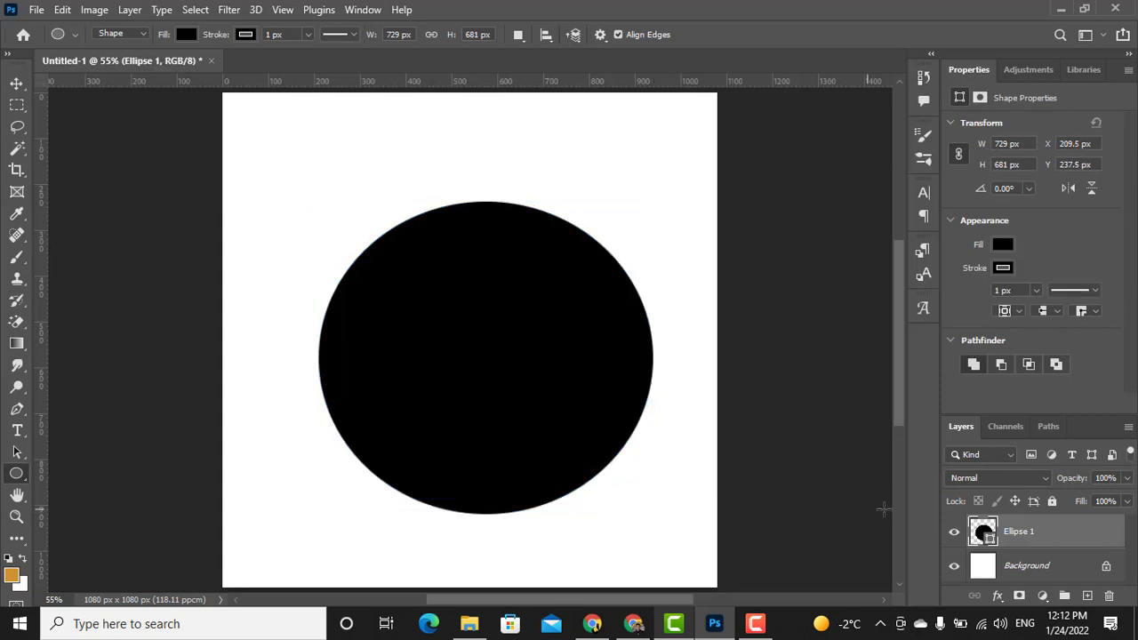
click(1021, 596)
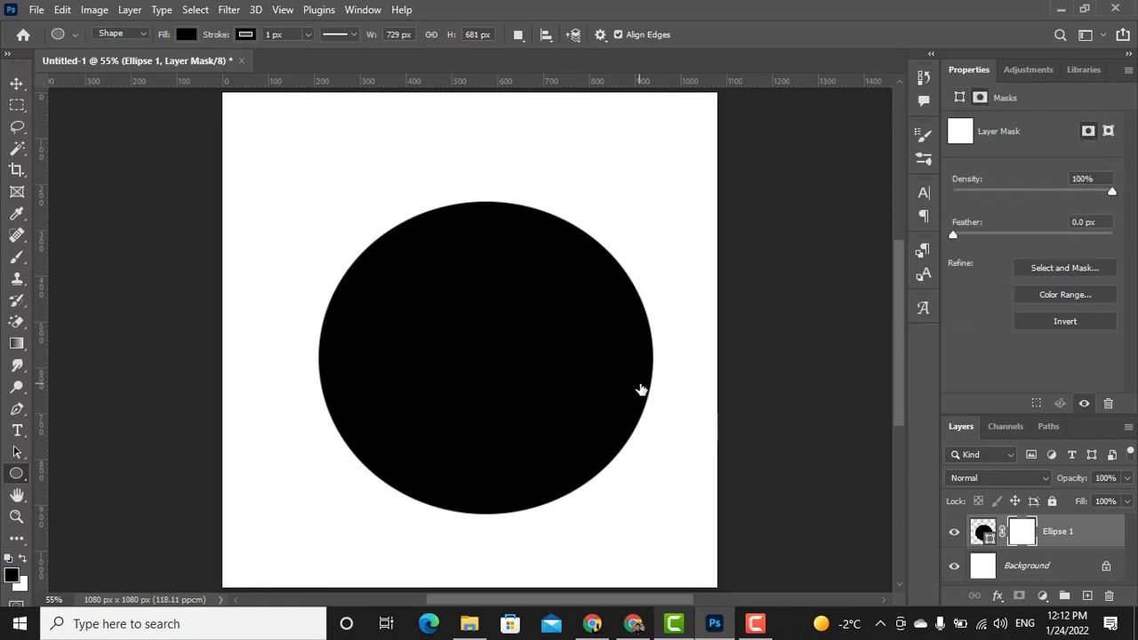
Step: Paint black on the circle's mask to hide a diagonal band, then paint white to restore it
click(17, 257)
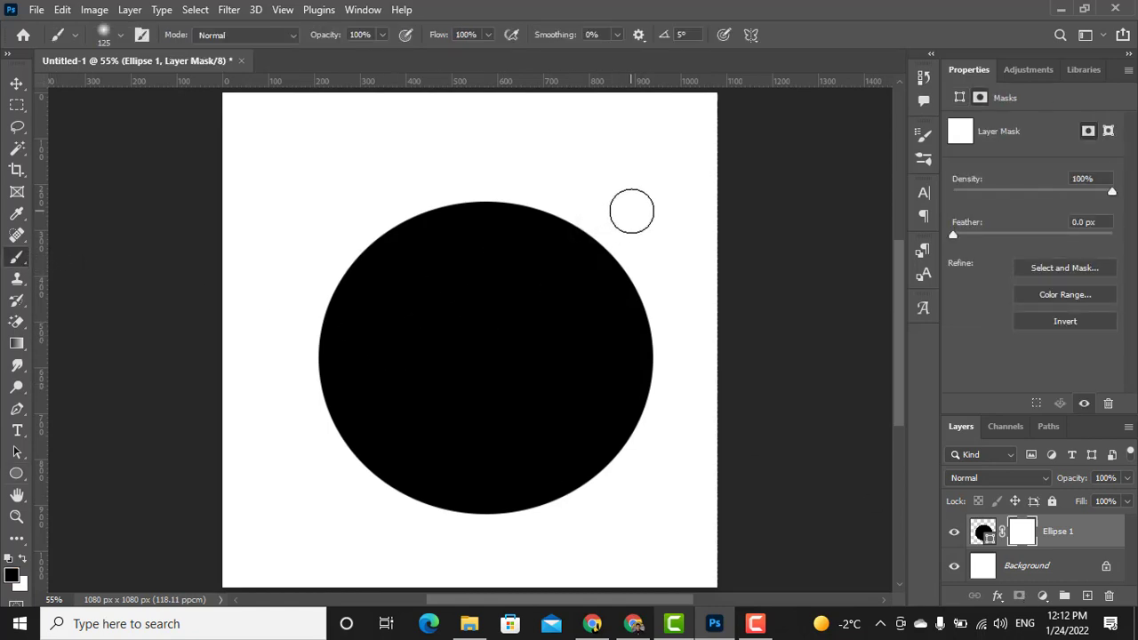
drag(631, 208, 351, 462)
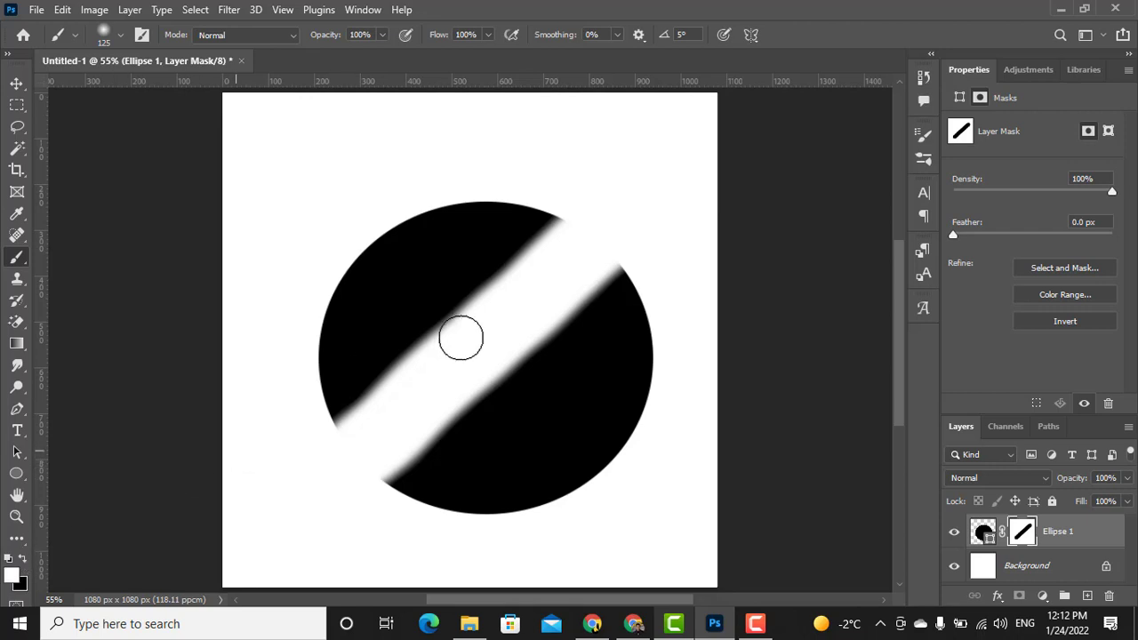
drag(391, 458, 420, 416)
mouse_move(394, 330)
mouse_down()
mouse_move(508, 378)
mouse_move(519, 308)
mouse_move(509, 304)
mouse_move(635, 288)
mouse_move(526, 229)
mouse_move(631, 270)
mouse_up()
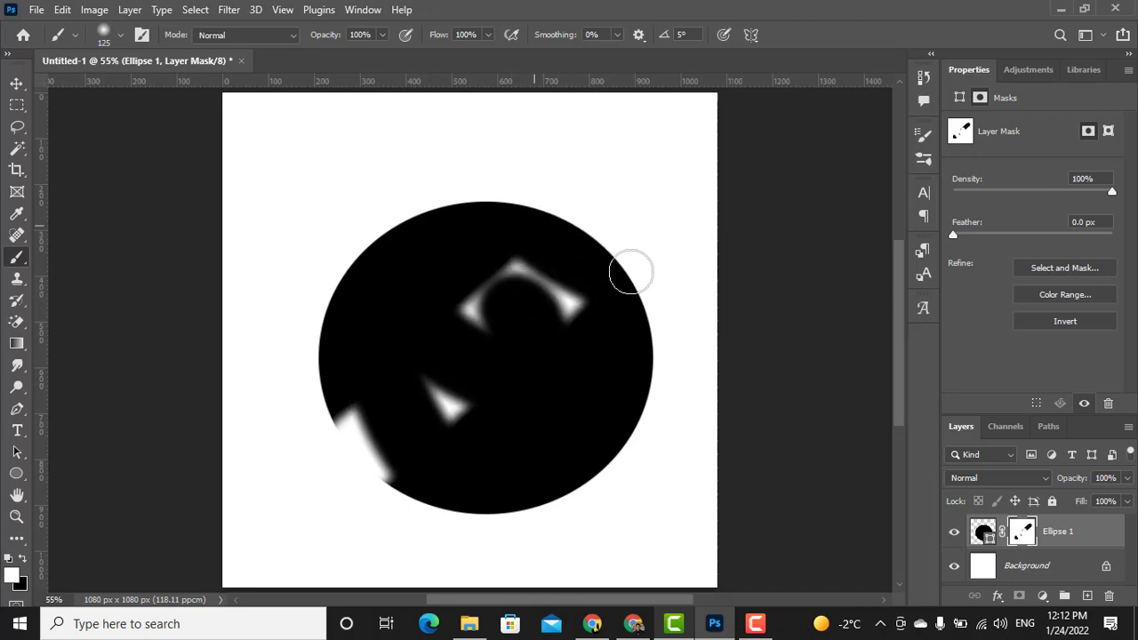
key(x)
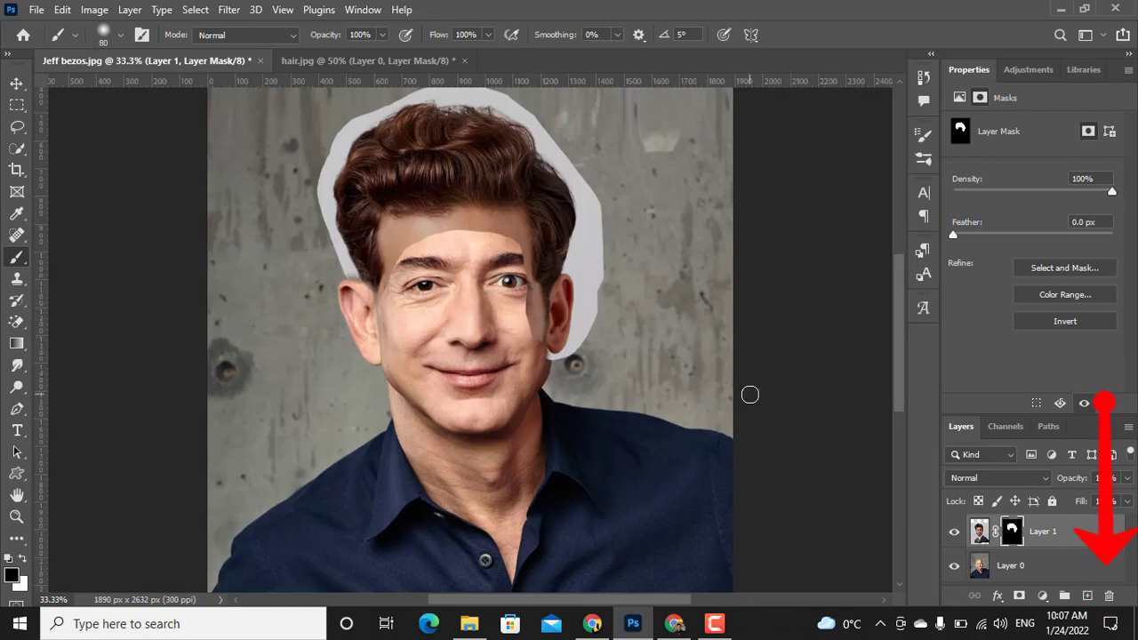
Step: Scale the hair layer to 105% and nudge it down and right
key(ctrl+t)
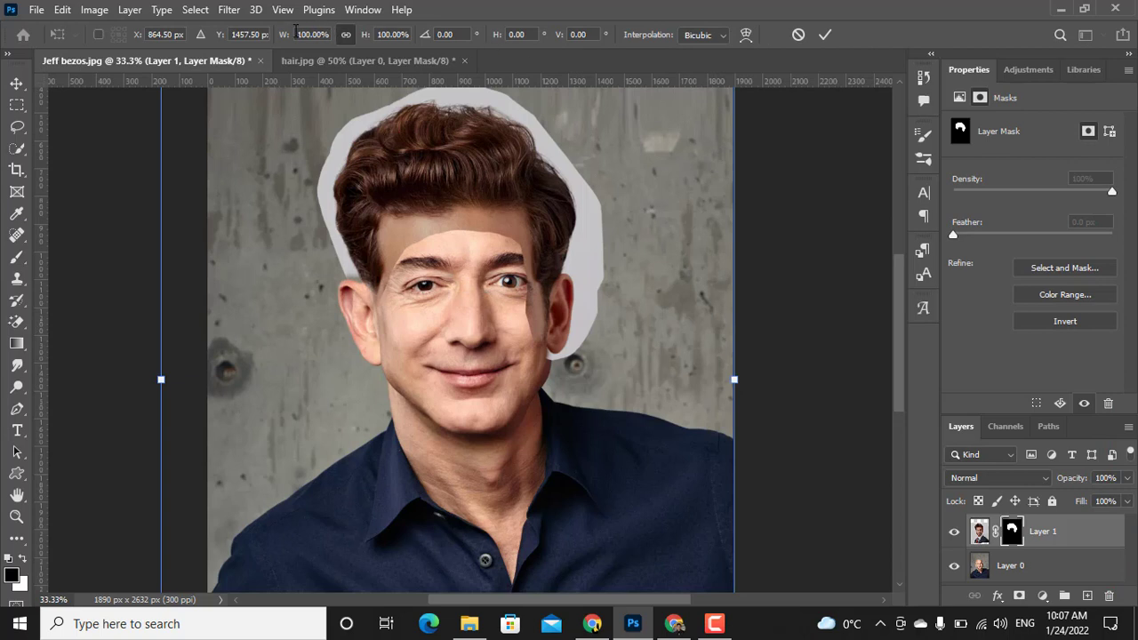
drag(289, 39, 307, 37)
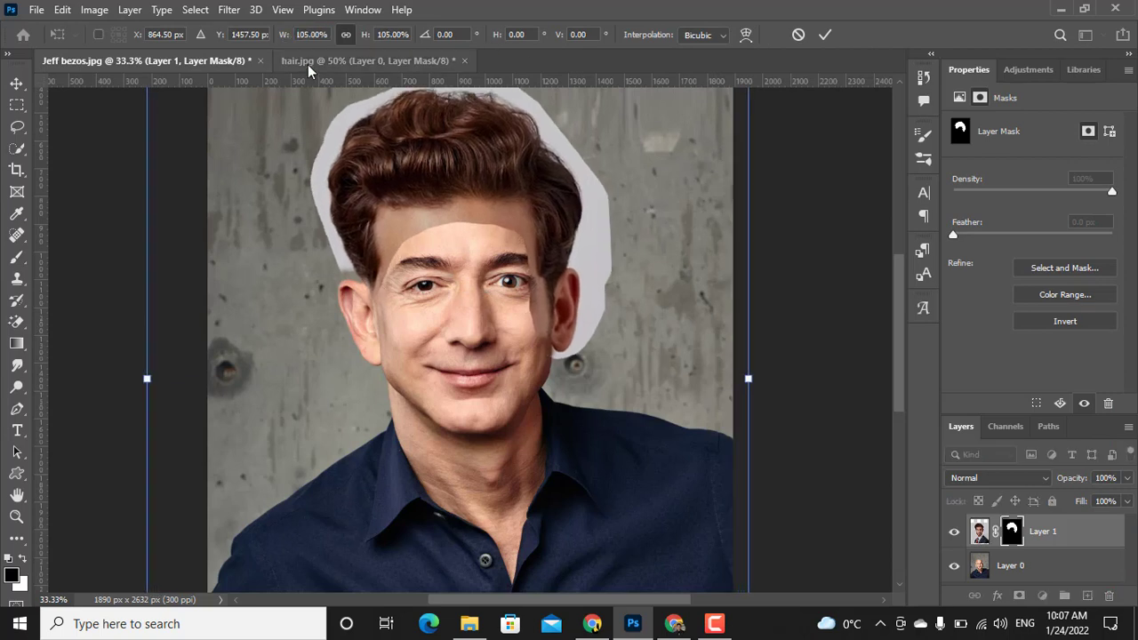
key(Down)
key(Down)
key(Down)
key(Down)
key(Down)
key(Down)
key(Right)
key(Right)
key(Right)
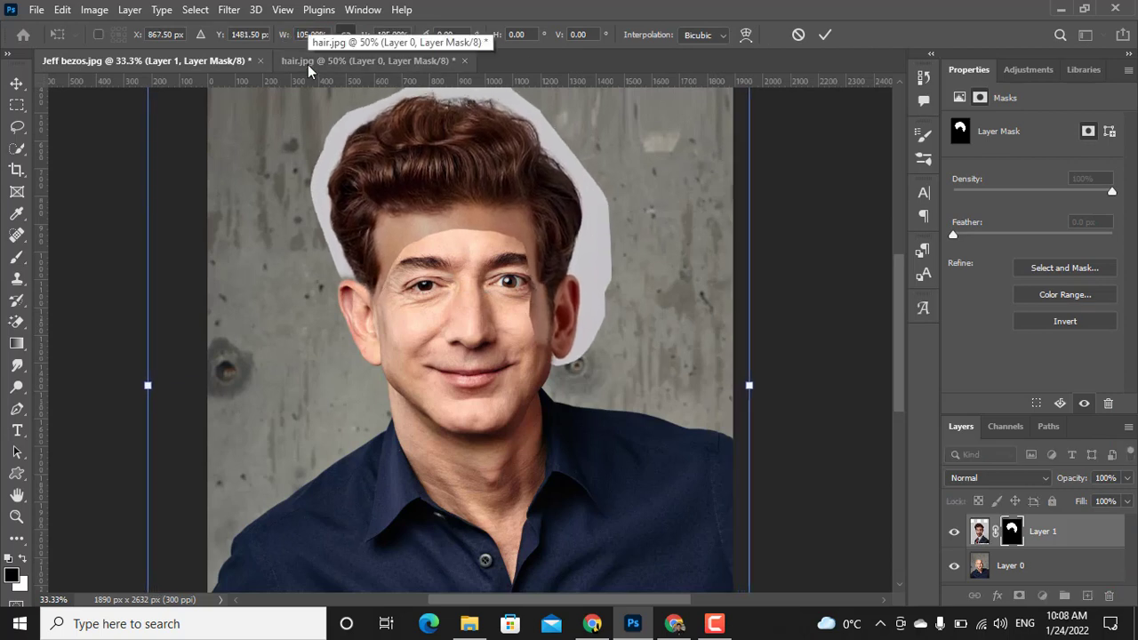
key(Right)
key(Right)
key(Right)
key(Right)
key(Right)
key(Right)
key(Right)
key(Right)
key(Right)
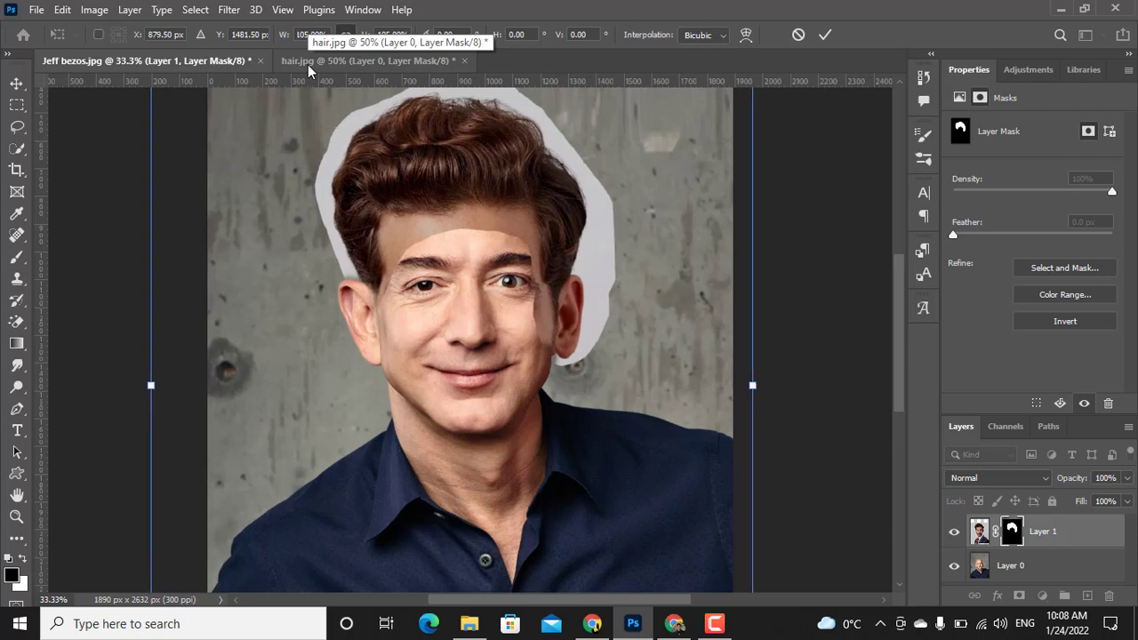
key(Return)
Step: Paint on the mask to hide the grey backing beside the right cheek, then nudge the hair right
key(b)
mouse_move(569, 365)
mouse_down()
mouse_move(591, 285)
mouse_move(548, 347)
mouse_move(396, 307)
mouse_up()
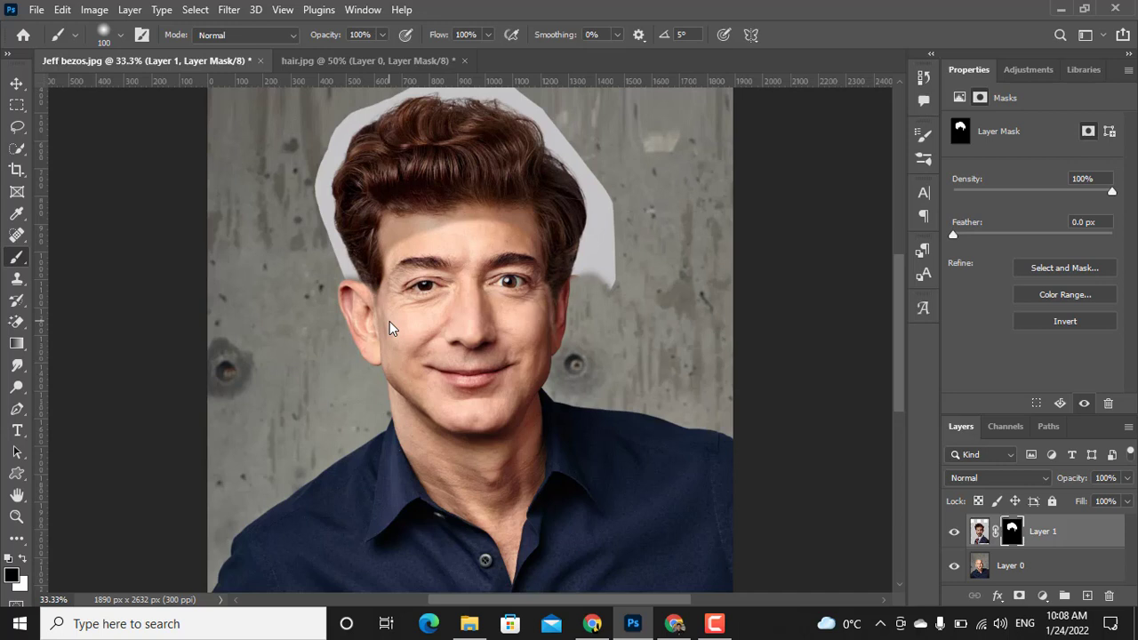
key(Right)
key(Right)
key(Right)
scroll(879, 316, up, 1)
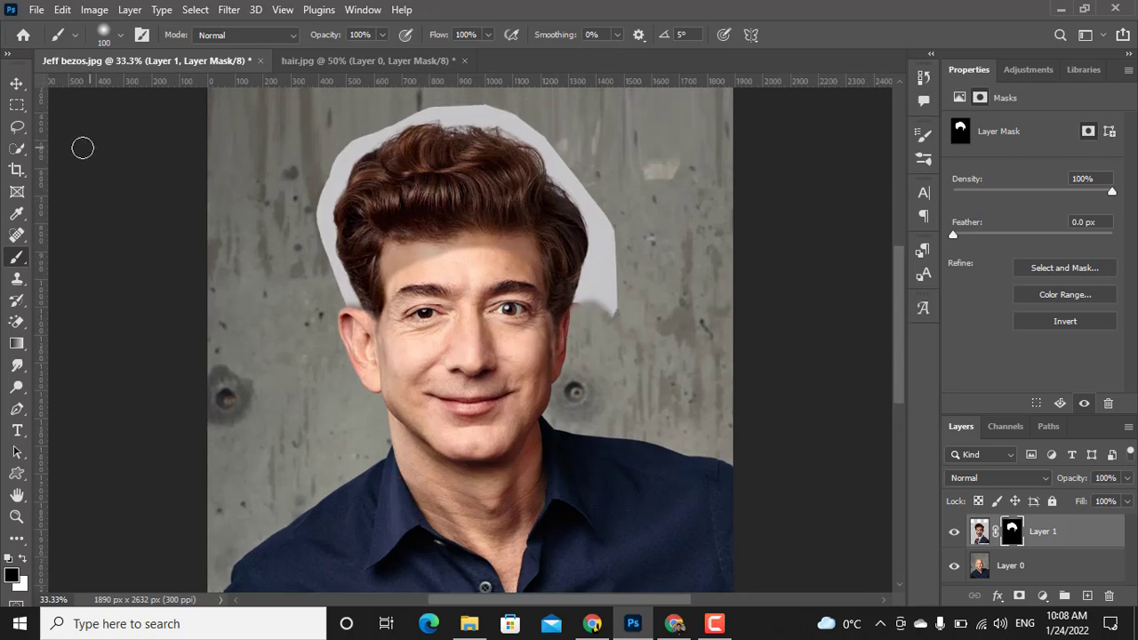
right_click(15, 149)
Step: Magic Wand-select the head and hairstyle, then refine the hair edges in Select and Mask
click(85, 180)
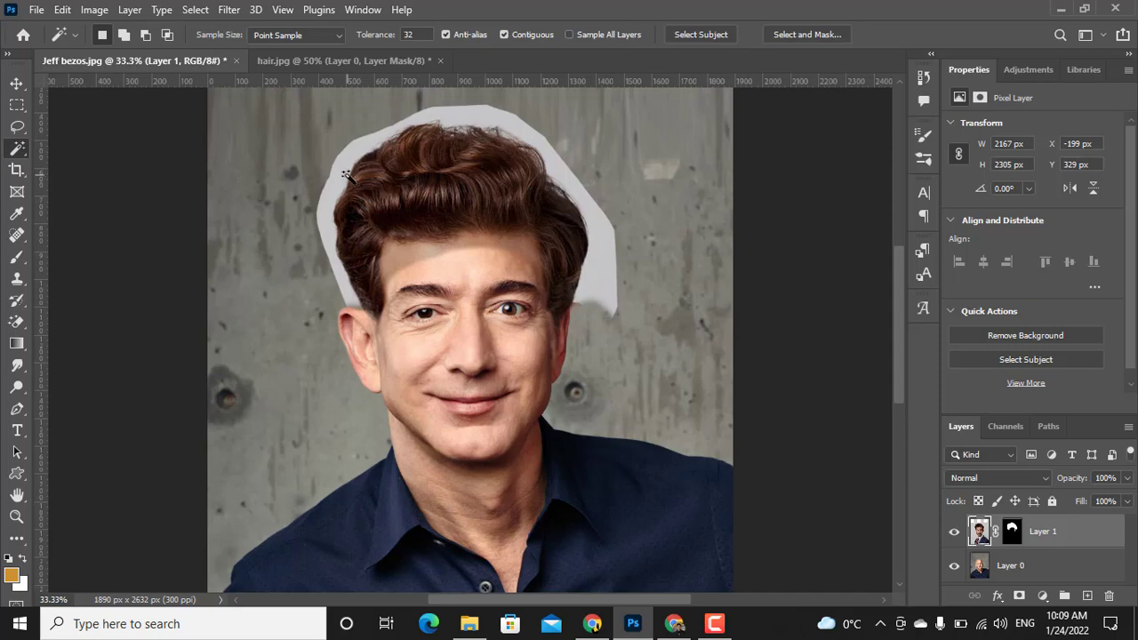
click(347, 174)
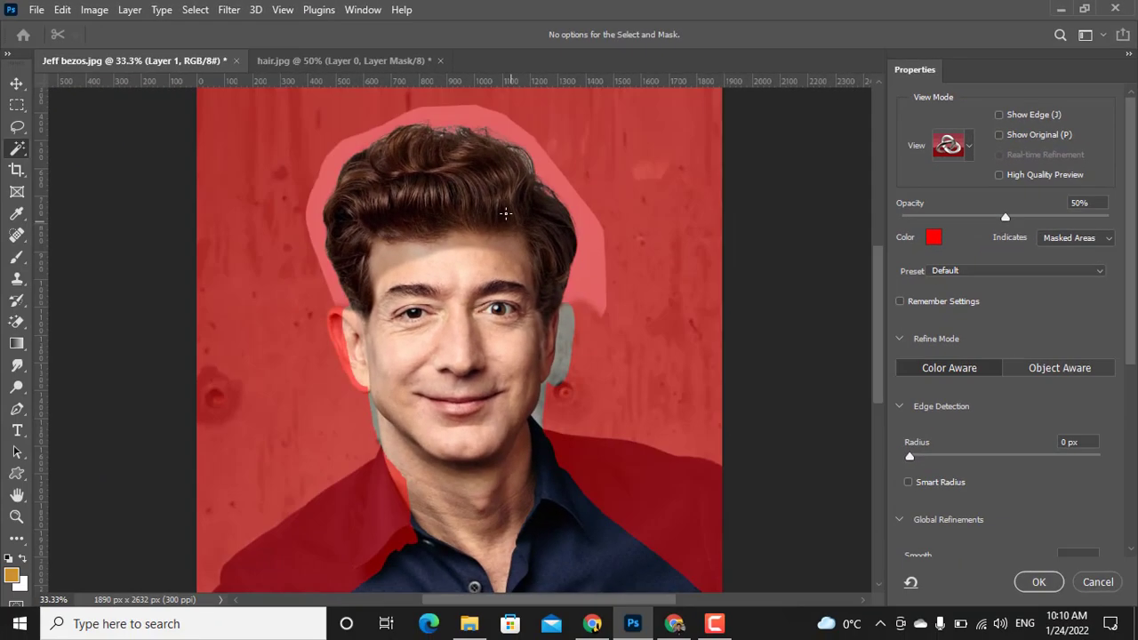
click(16, 106)
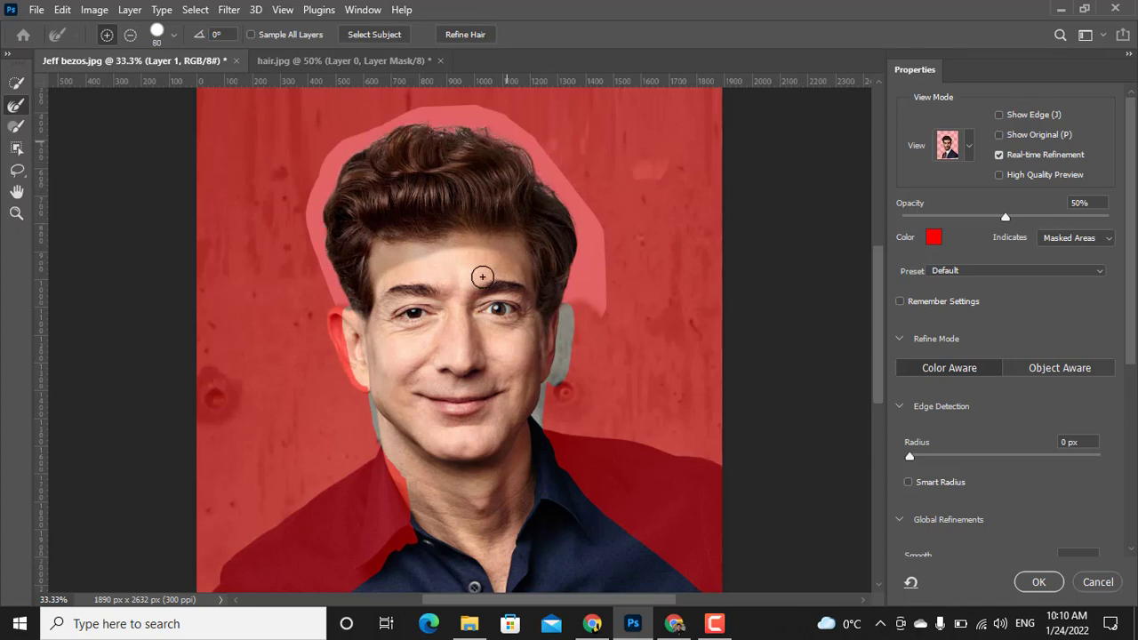
click(1037, 580)
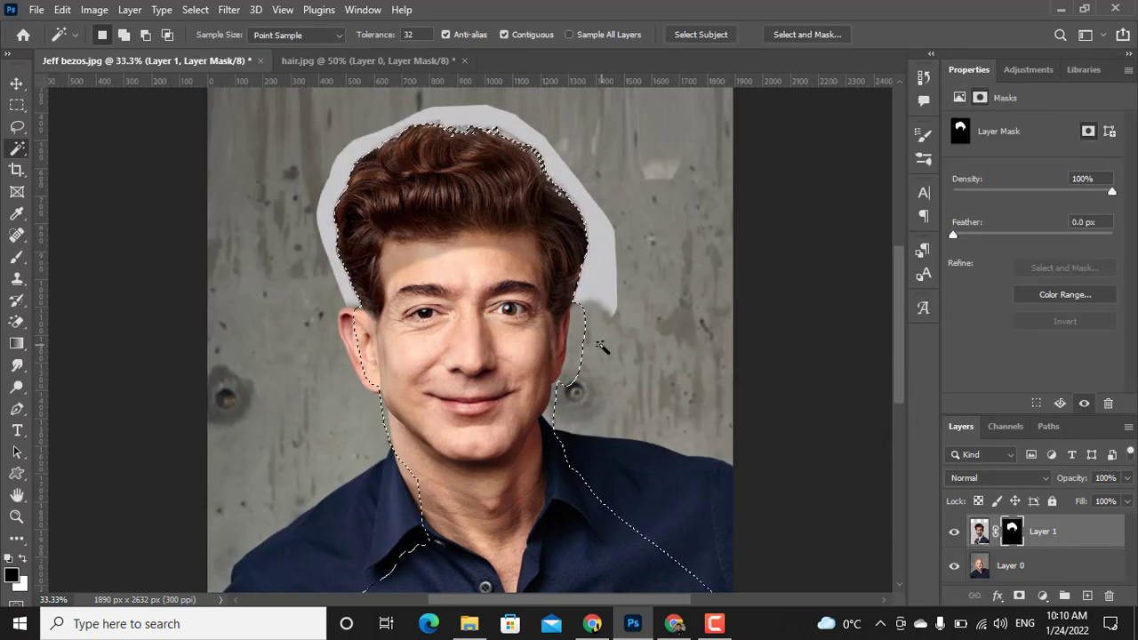
Step: Invert the selection and paint black on the mask to erase the grey border around the hair
key(b)
key(ctrl+shift+i)
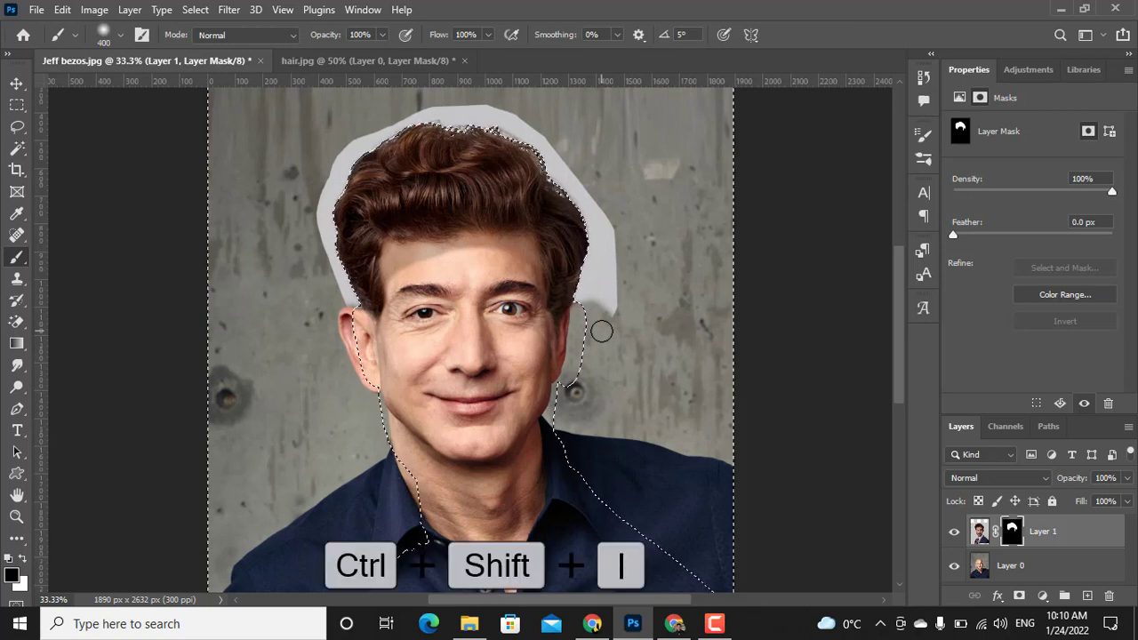
drag(600, 326, 485, 105)
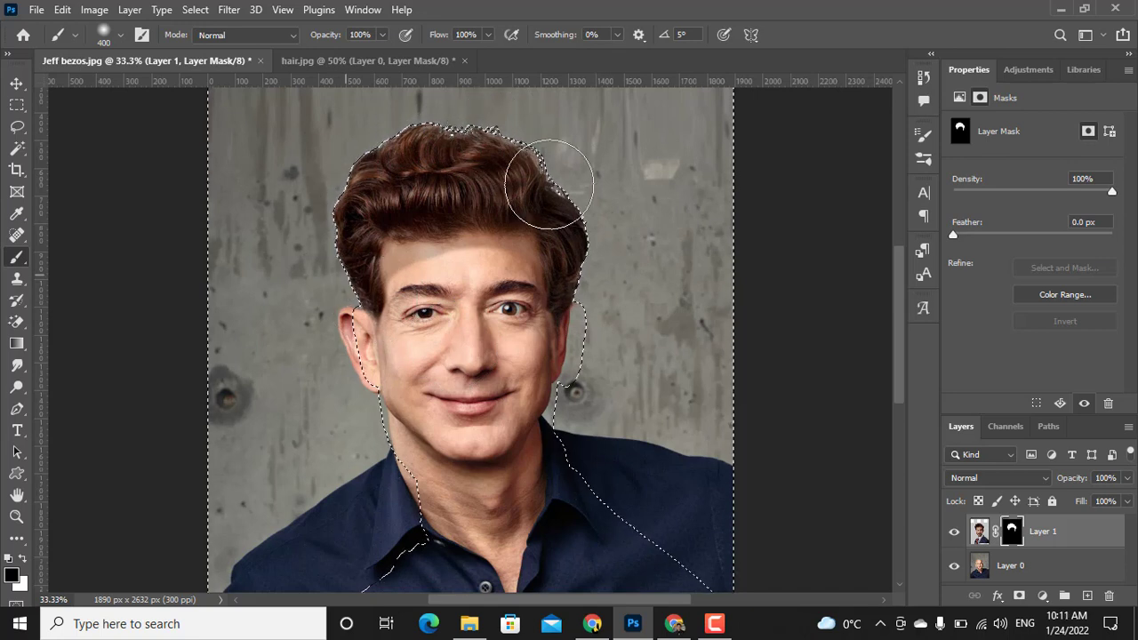
key(ctrl+d)
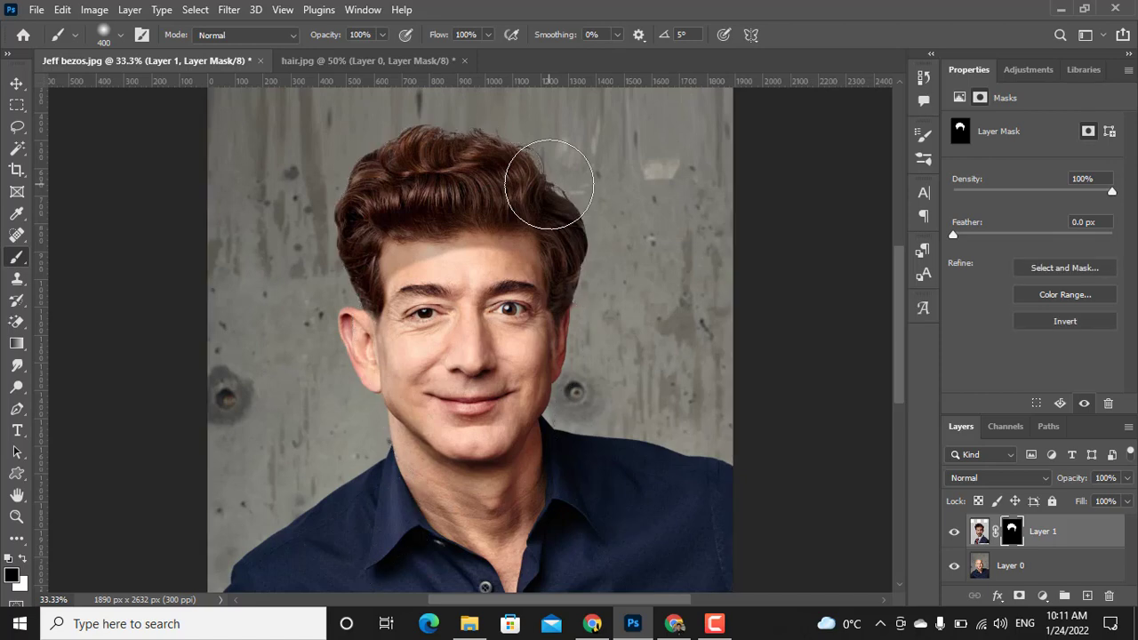
scroll(476, 307, up, 1)
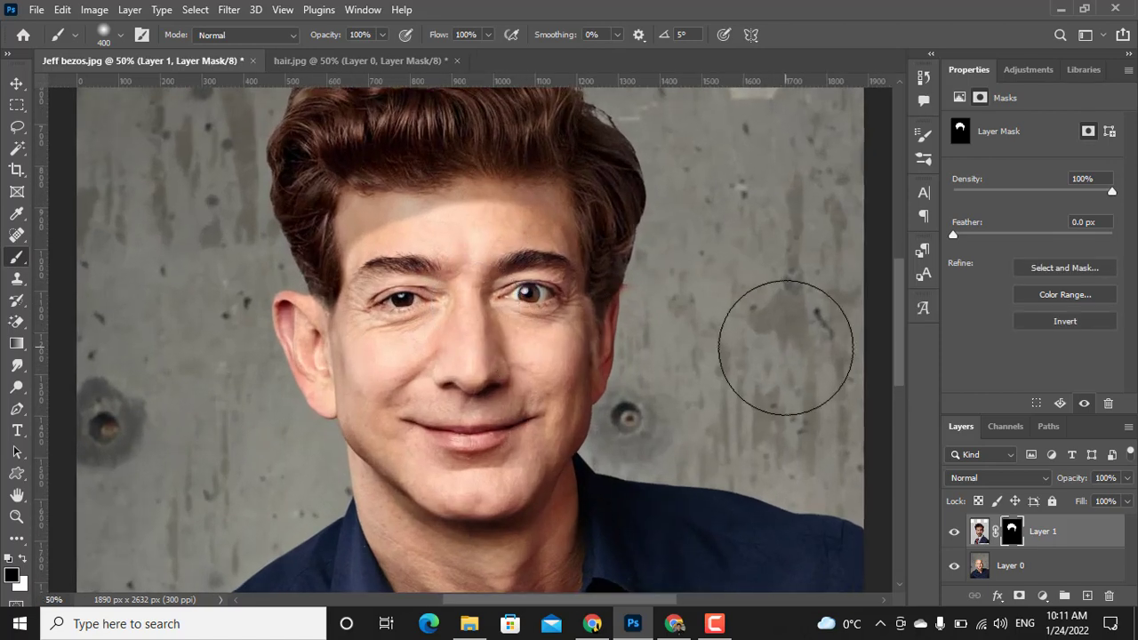
scroll(900, 343, up, 3)
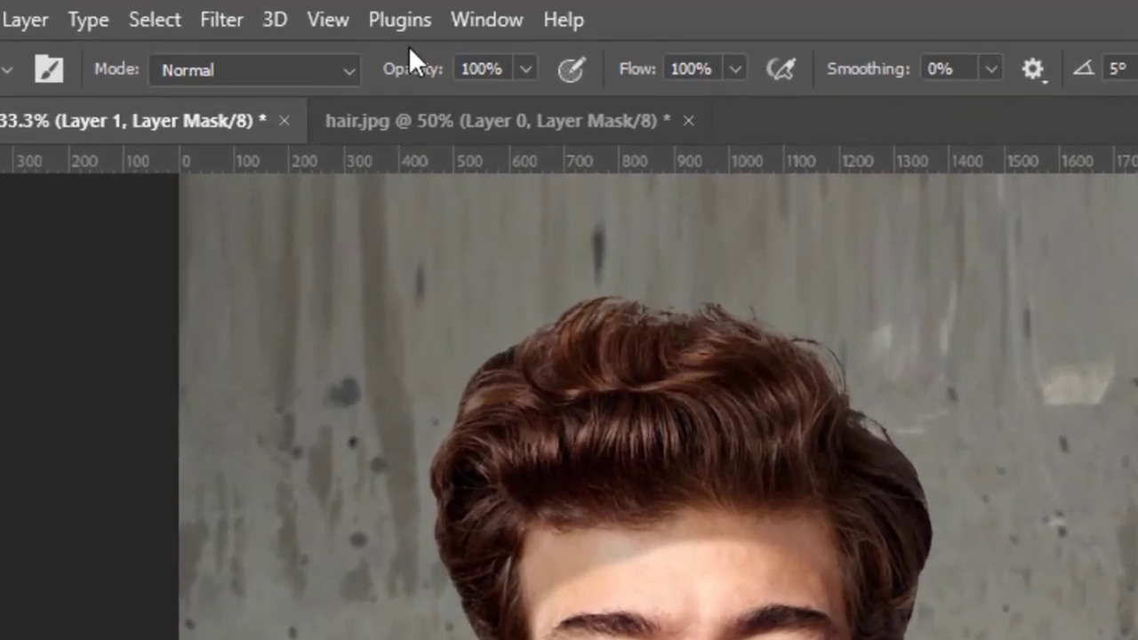
Step: Lower the brush to 65% opacity and 67% flow, then check its size and hardness
drag(323, 34, 325, 37)
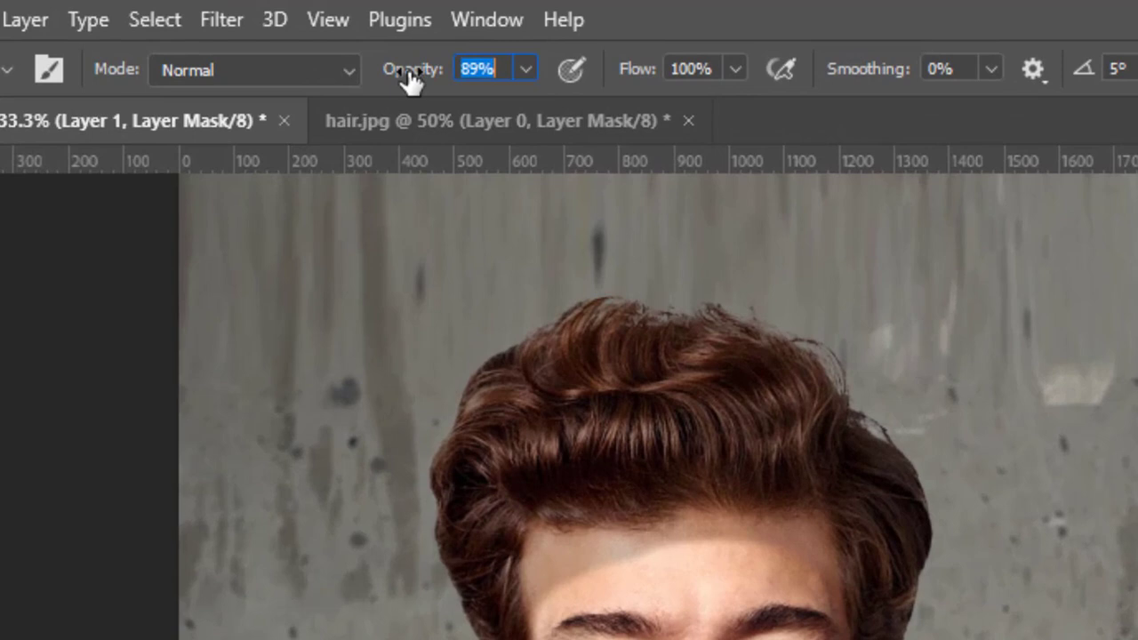
drag(411, 80, 404, 80)
drag(637, 82, 589, 81)
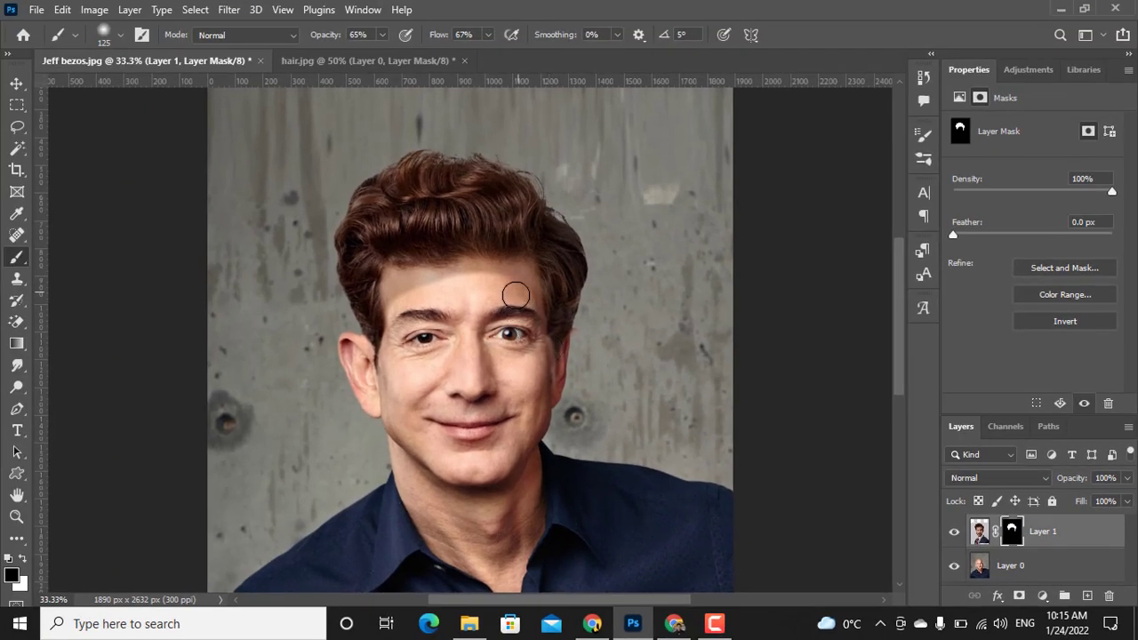
right_click(493, 287)
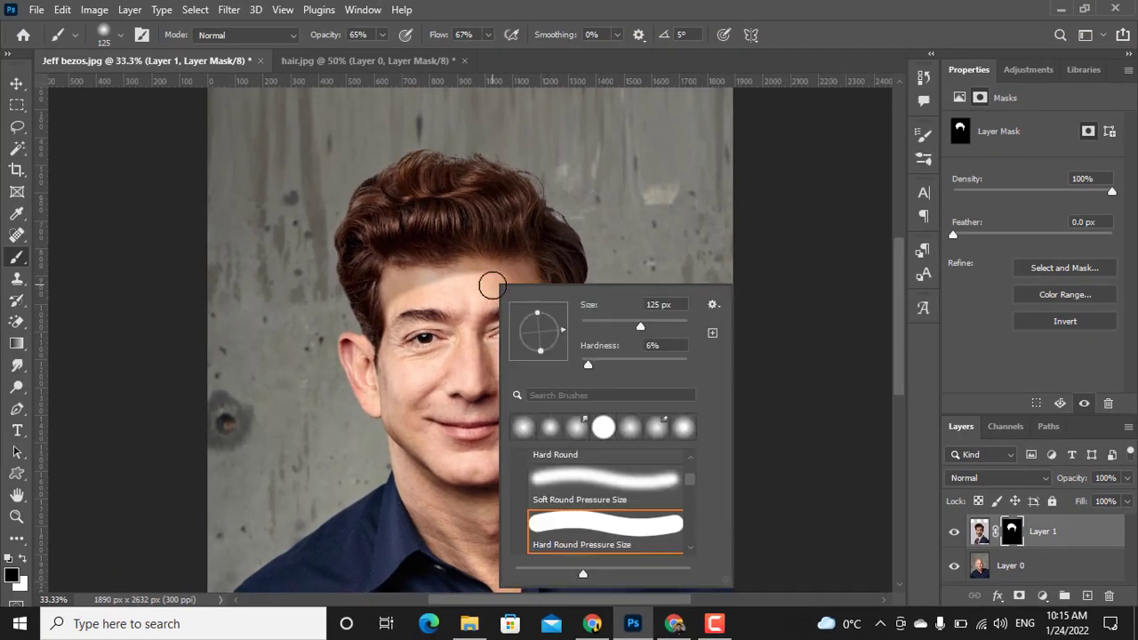
key(Return)
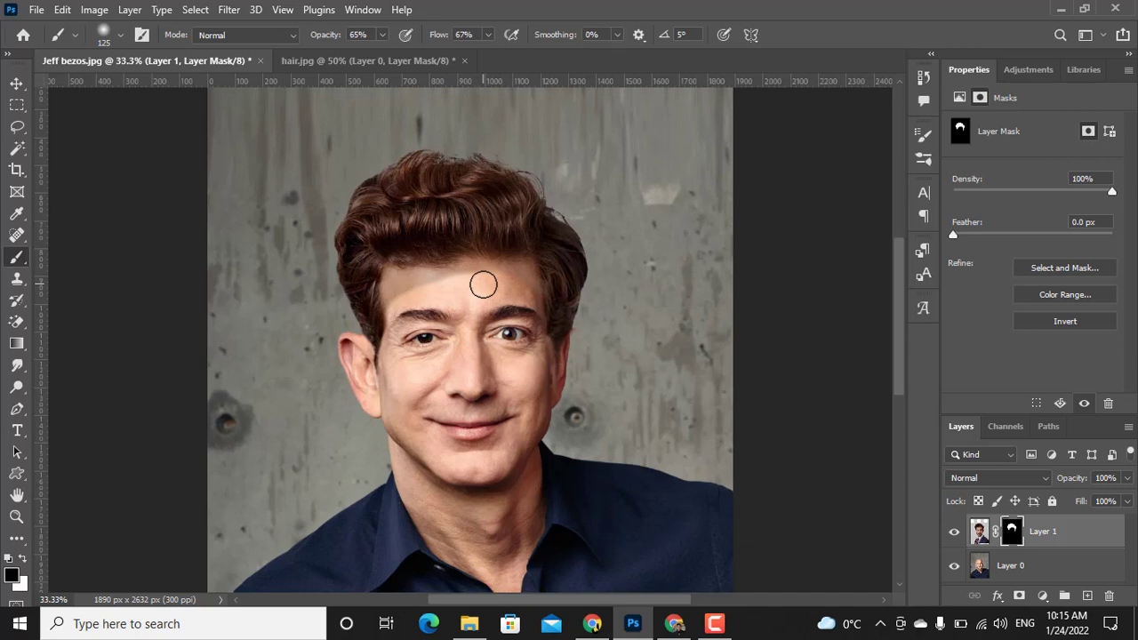